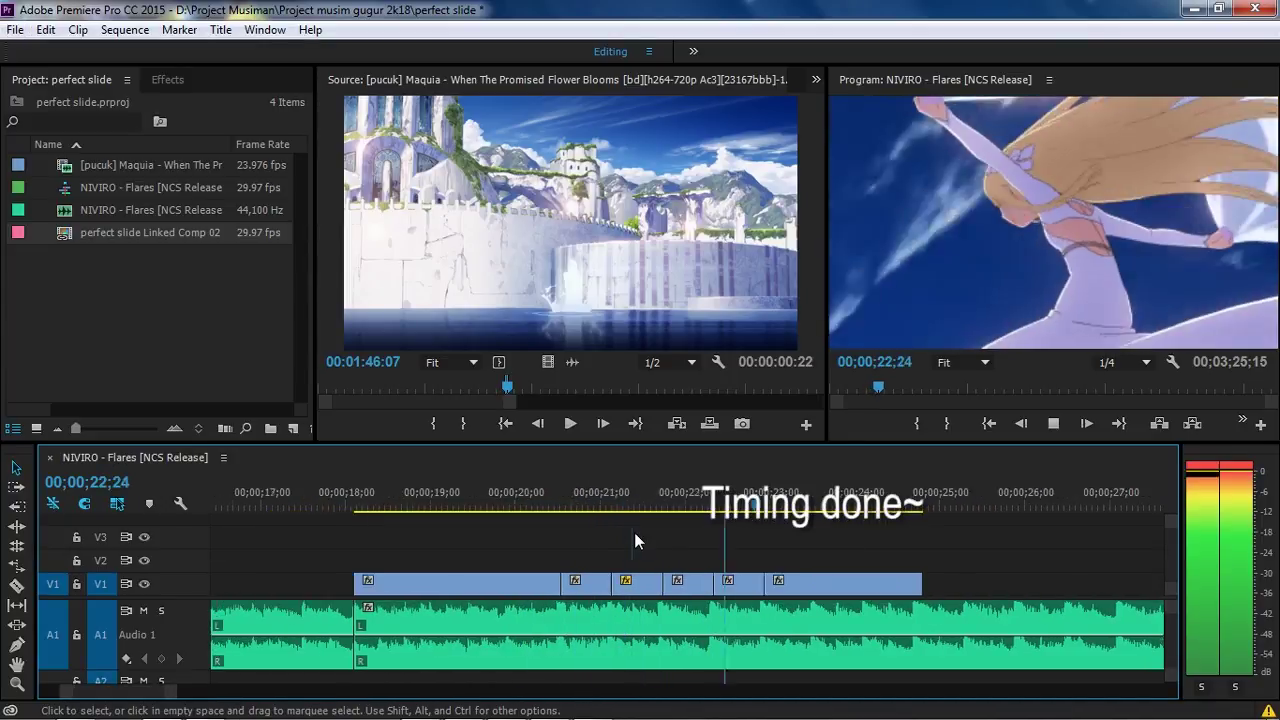
# Replace all the clips on video track V1 with an After Effects composition and switch to After Effects.
pyautogui.scroll(-2, 636, 535)
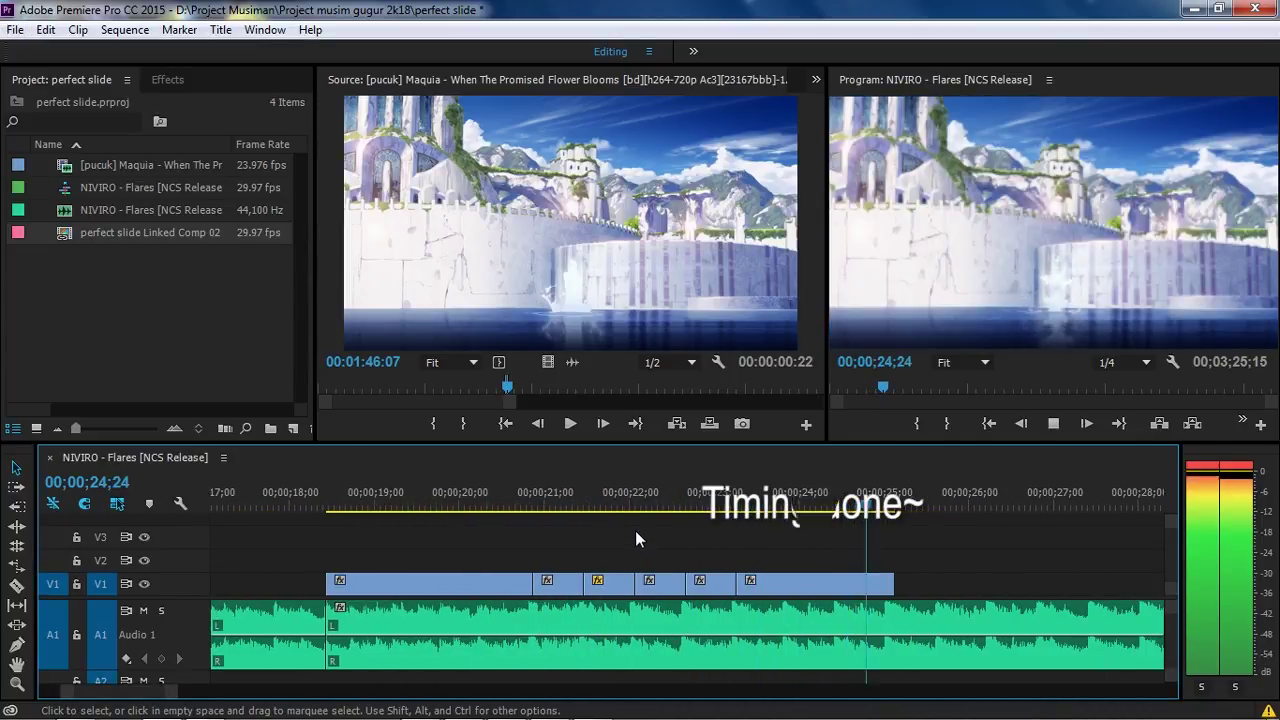
pyautogui.click(890, 505)
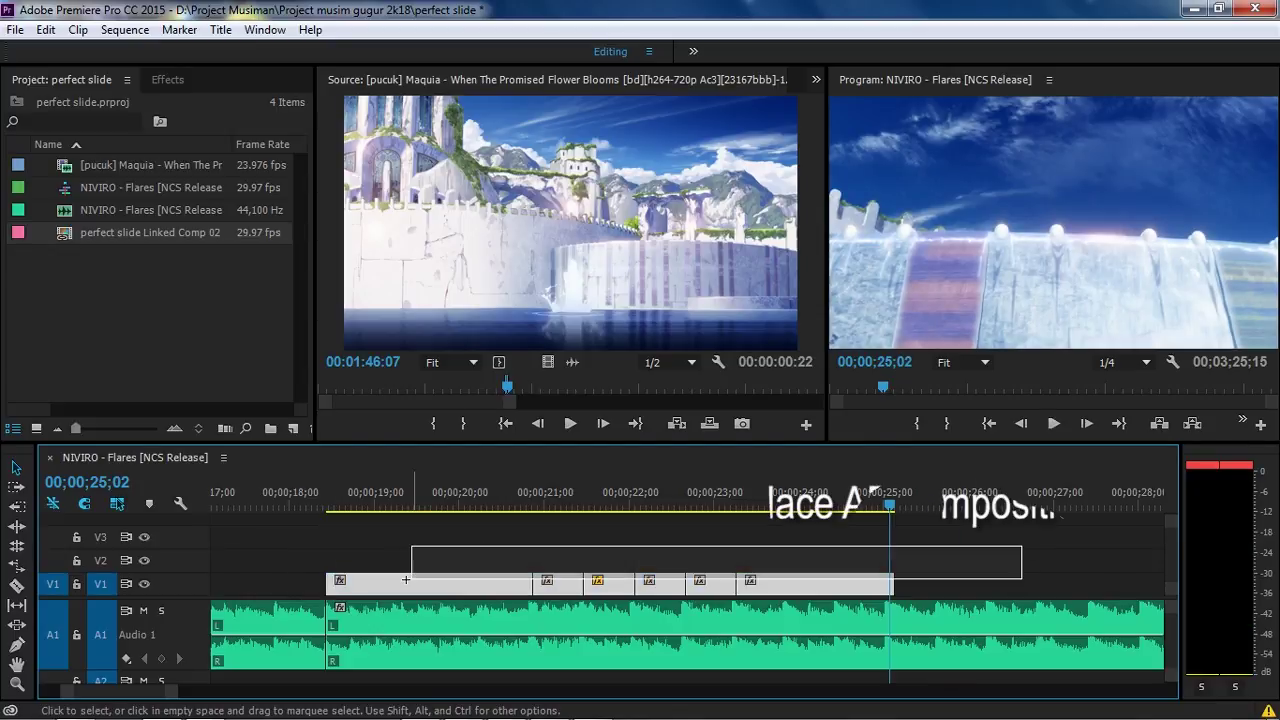
pyautogui.rightClick(437, 584)
pyautogui.click(560, 191)
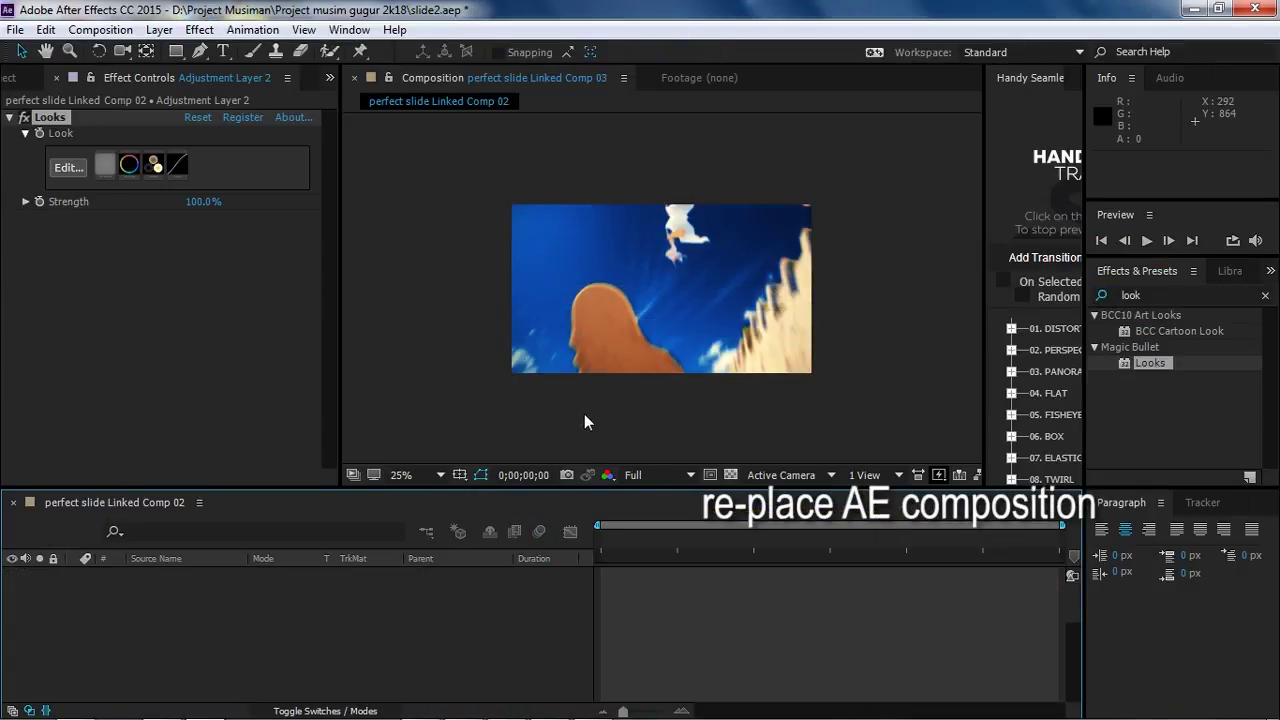
pyautogui.click(391, 693)
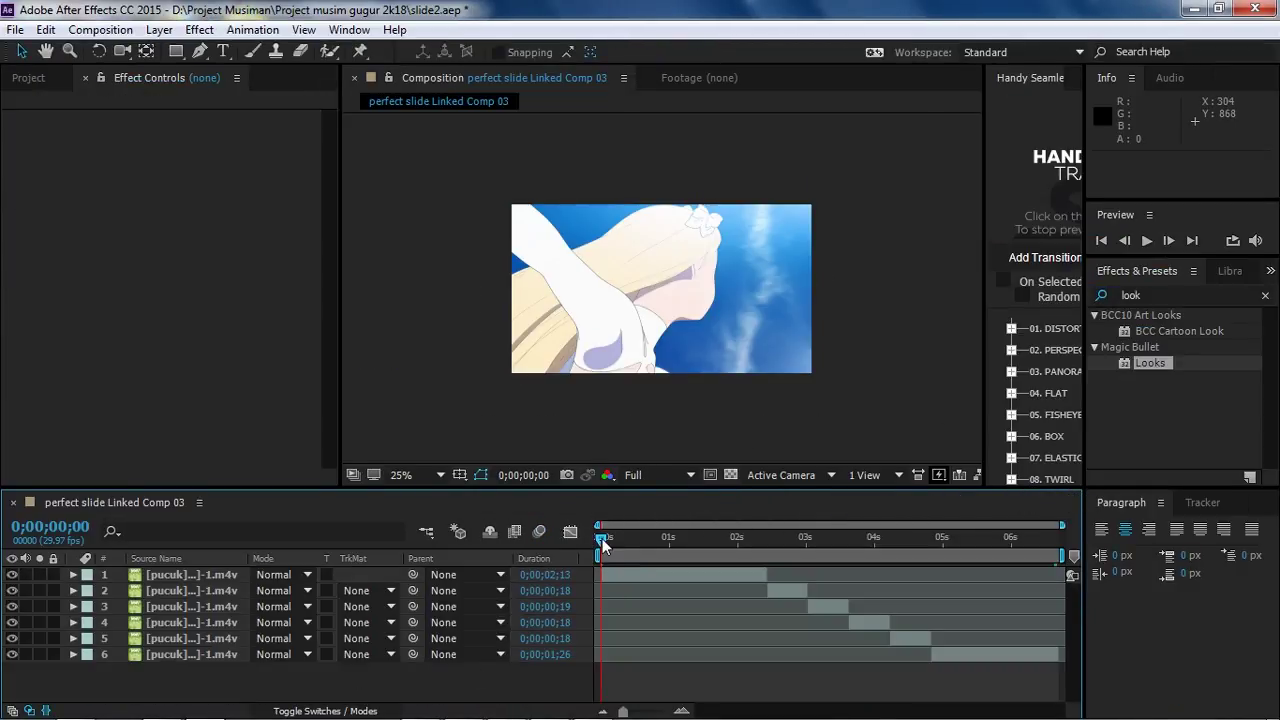
# Move the current time to 0;00;00;25 and set the composition's preview resolution to Third.
pyautogui.scroll(2, 626, 577)
pyautogui.scroll(-1, 621, 579)
pyautogui.moveTo(616, 540); pyautogui.dragTo(685, 540)
pyautogui.click(656, 476)
pyautogui.click(665, 566)
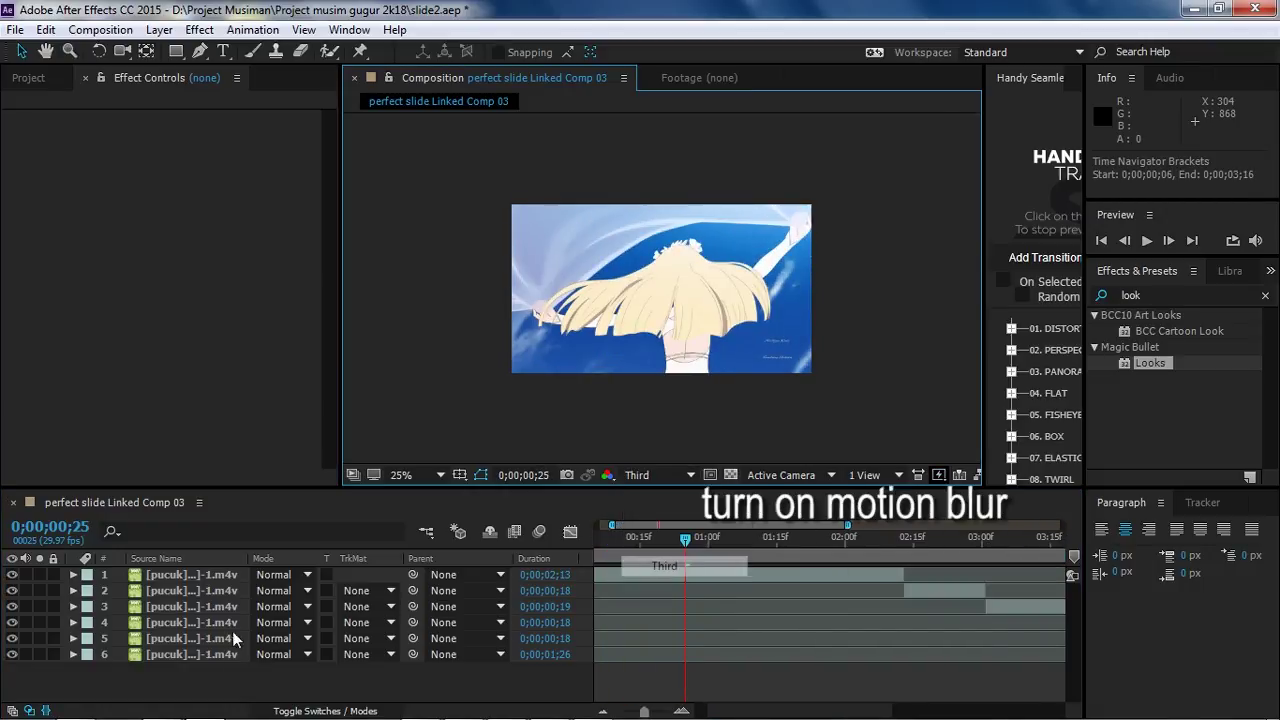
# Enable motion blur for the composition and for all six video layers.
pyautogui.moveTo(300, 682); pyautogui.dragTo(153, 527)
pyautogui.click(540, 532)
pyautogui.click(325, 711)
pyautogui.click(266, 677)
pyautogui.moveTo(266, 677); pyautogui.dragTo(211, 558)
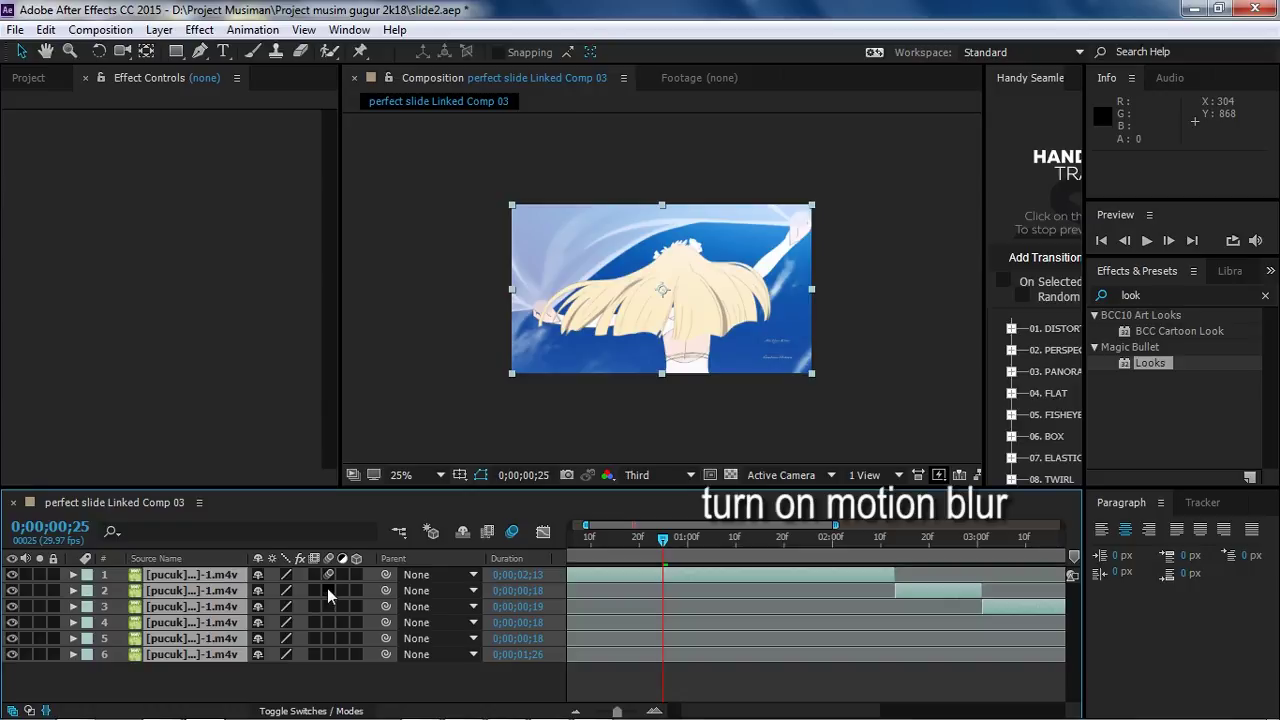
pyautogui.click(383, 700)
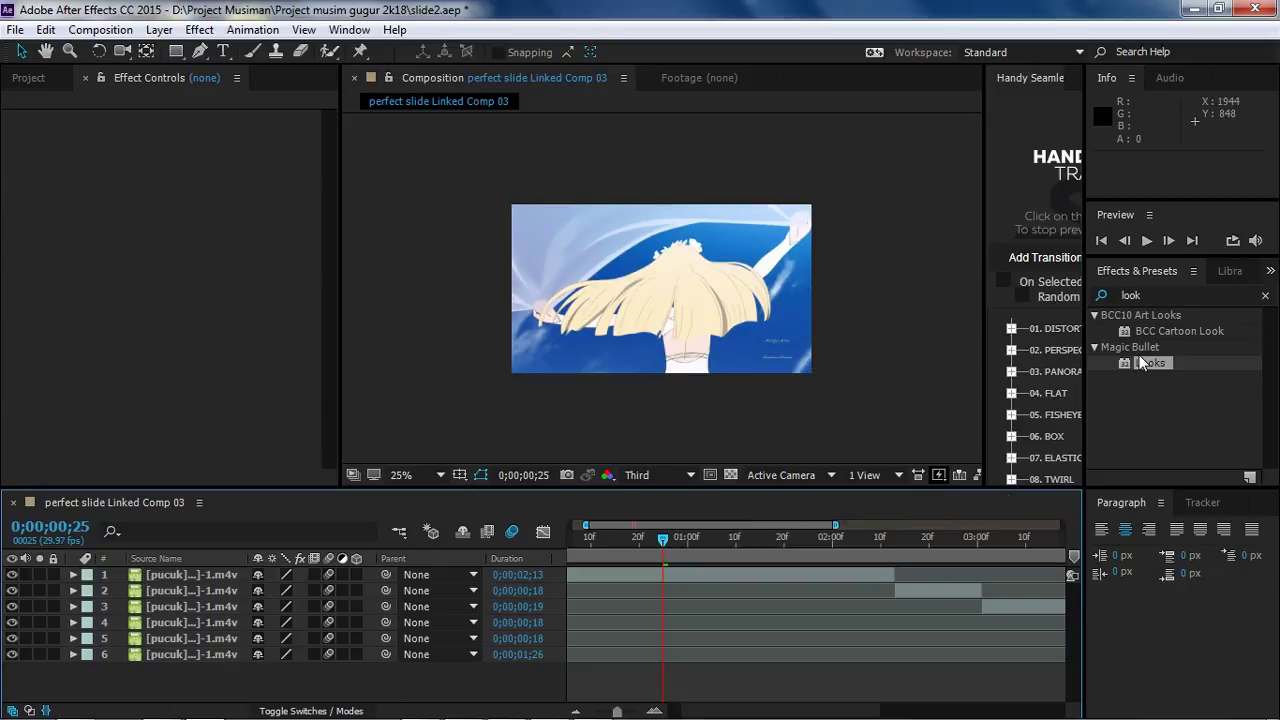
# Apply the Motion Tile effect to layer 1 with output width 320, output height 260 and mirrored edges.
pyautogui.click(1139, 294)
pyautogui.write('motio')
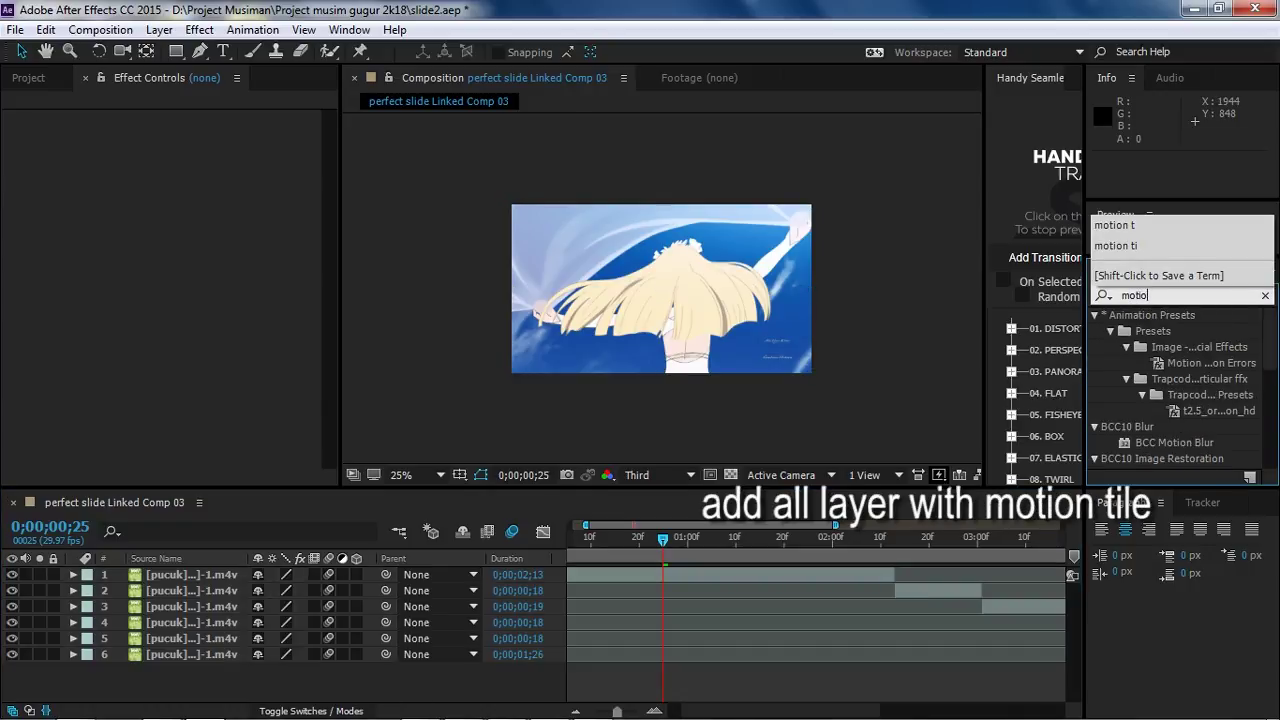
pyautogui.write('n t')
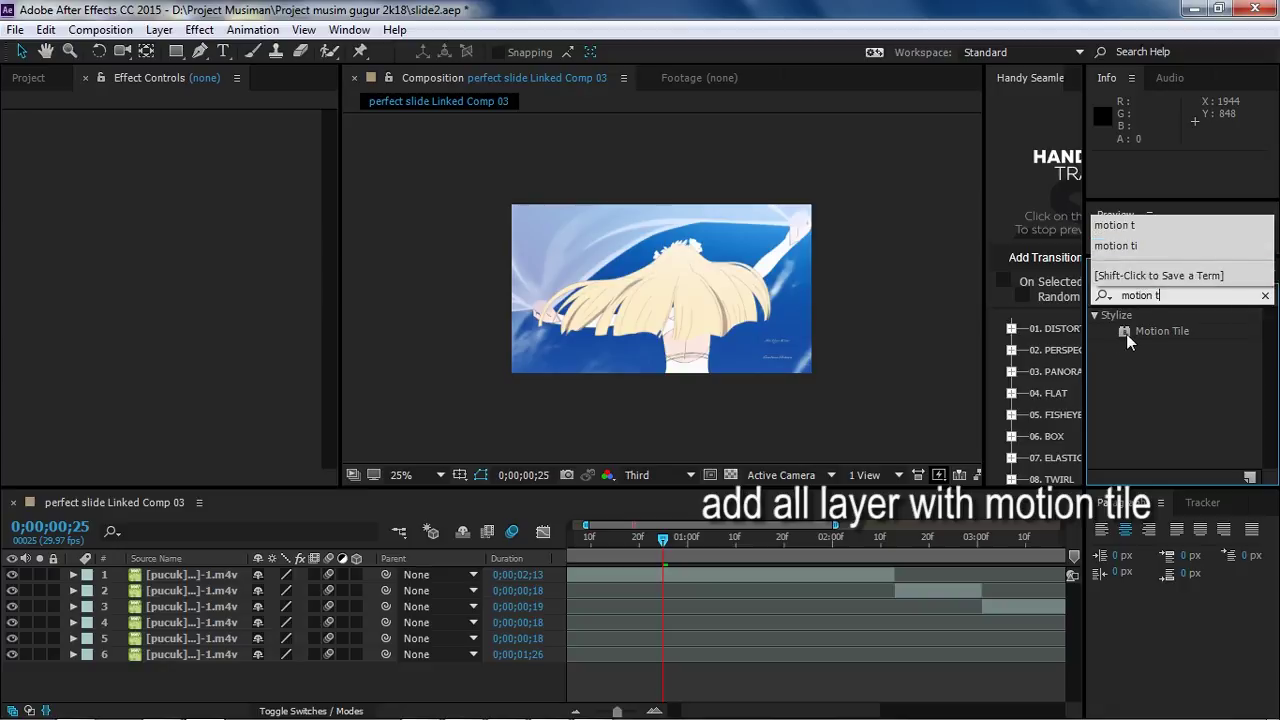
pyautogui.moveTo(243, 678); pyautogui.dragTo(194, 547)
pyautogui.moveTo(1127, 337); pyautogui.dragTo(208, 580)
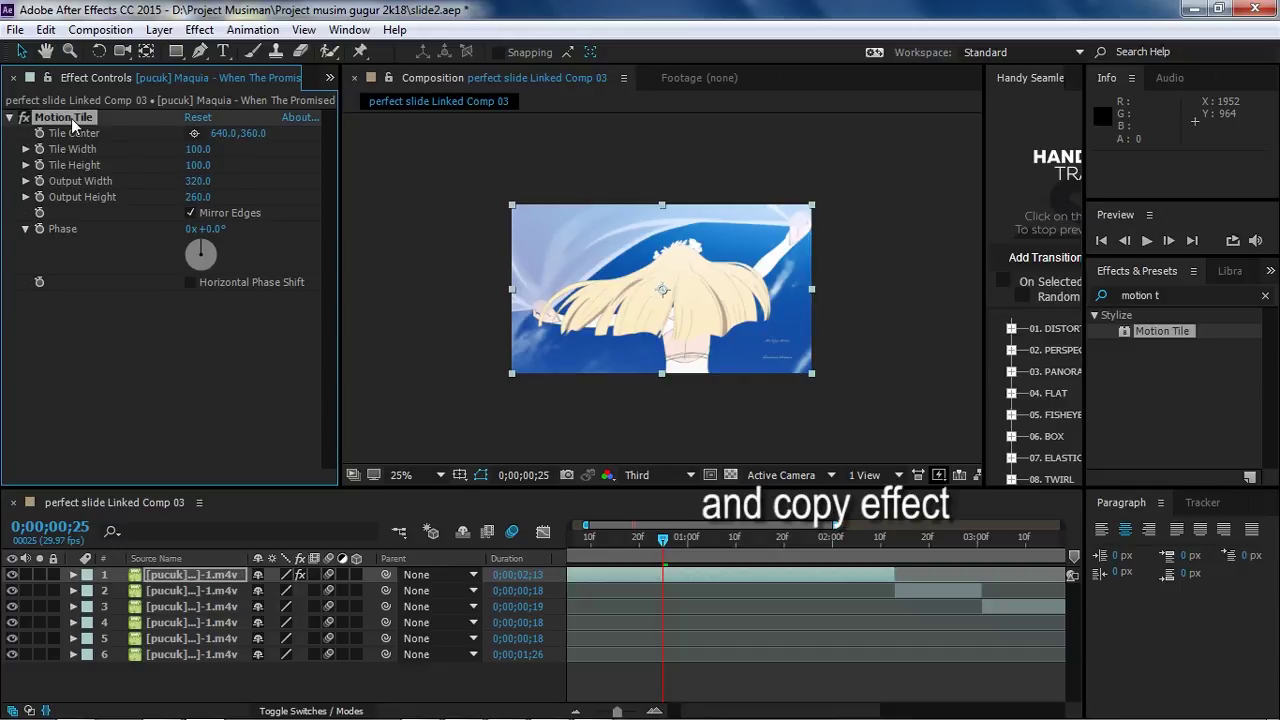
# Paste the copied Motion Tile effect onto layers 2 through 6.
pyautogui.click(157, 592)
pyautogui.hotkey('ctrl', 'v')
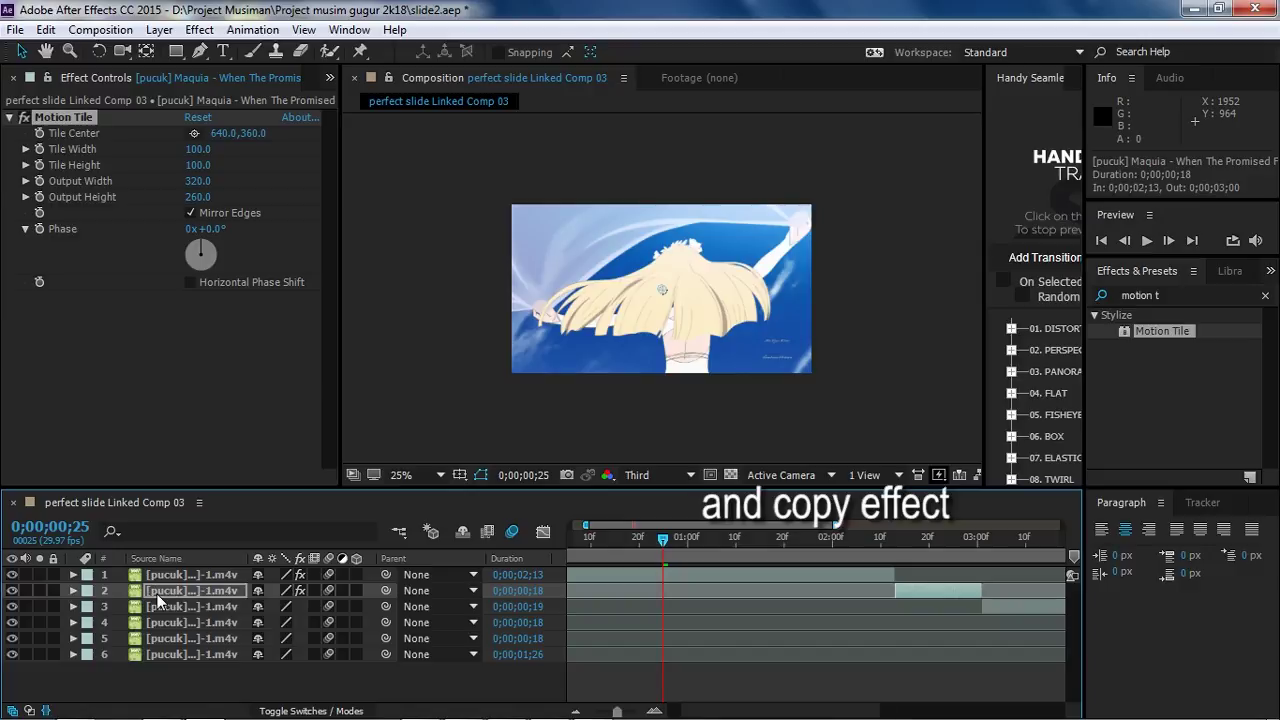
pyautogui.click(165, 607)
pyautogui.hotkey('ctrl', 'v')
pyautogui.click(172, 622)
pyautogui.hotkey('ctrl', 'v')
pyautogui.click(175, 638)
pyautogui.hotkey('ctrl', 'v')
pyautogui.click(179, 654)
pyautogui.hotkey('ctrl', 'v')
pyautogui.click(222, 687)
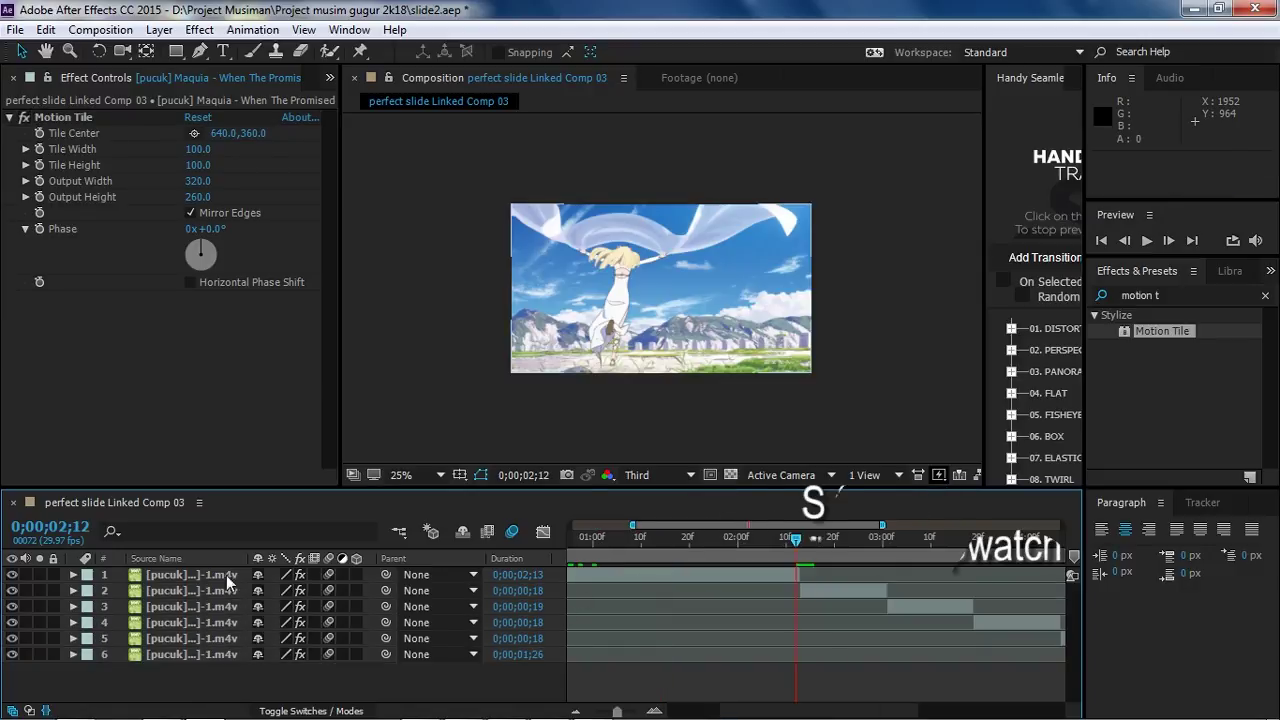
# Separate layer 1's position dimensions and keyframe its X Position, Y Position and Scale at 0;00;02;12.
pyautogui.click(228, 577)
pyautogui.press('s')
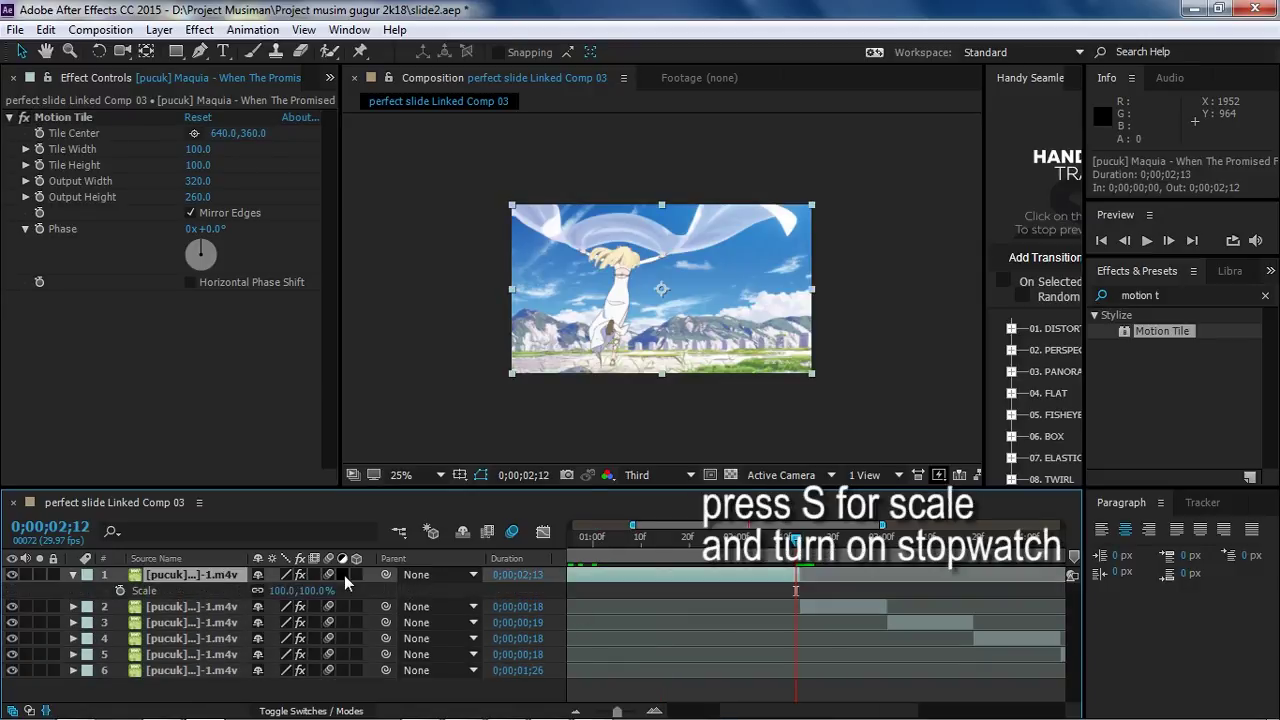
pyautogui.press('p')
pyautogui.click(120, 590)
pyautogui.rightClick(150, 590)
pyautogui.click(228, 440)
pyautogui.hotkey('shift', 's')
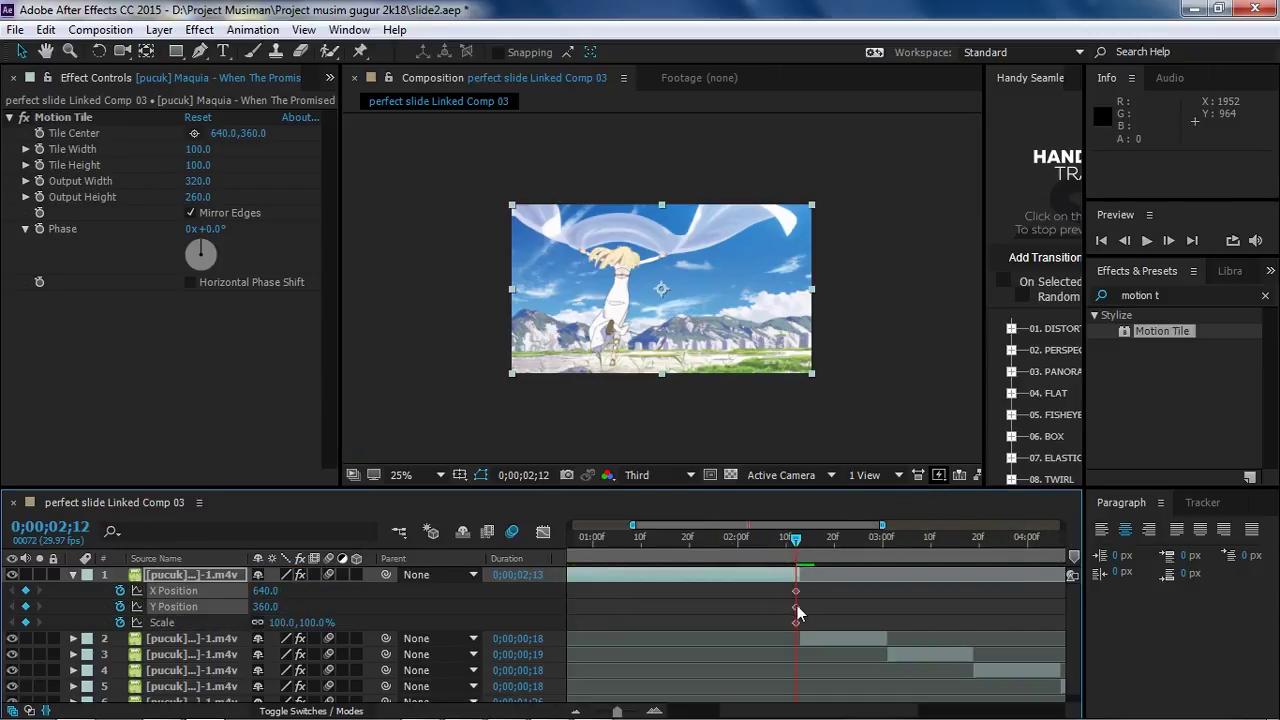
# Move layer 1's position and scale keyframes back to 0;00;02;01.
pyautogui.press('=')
pyautogui.moveTo(800, 588); pyautogui.dragTo(825, 633)
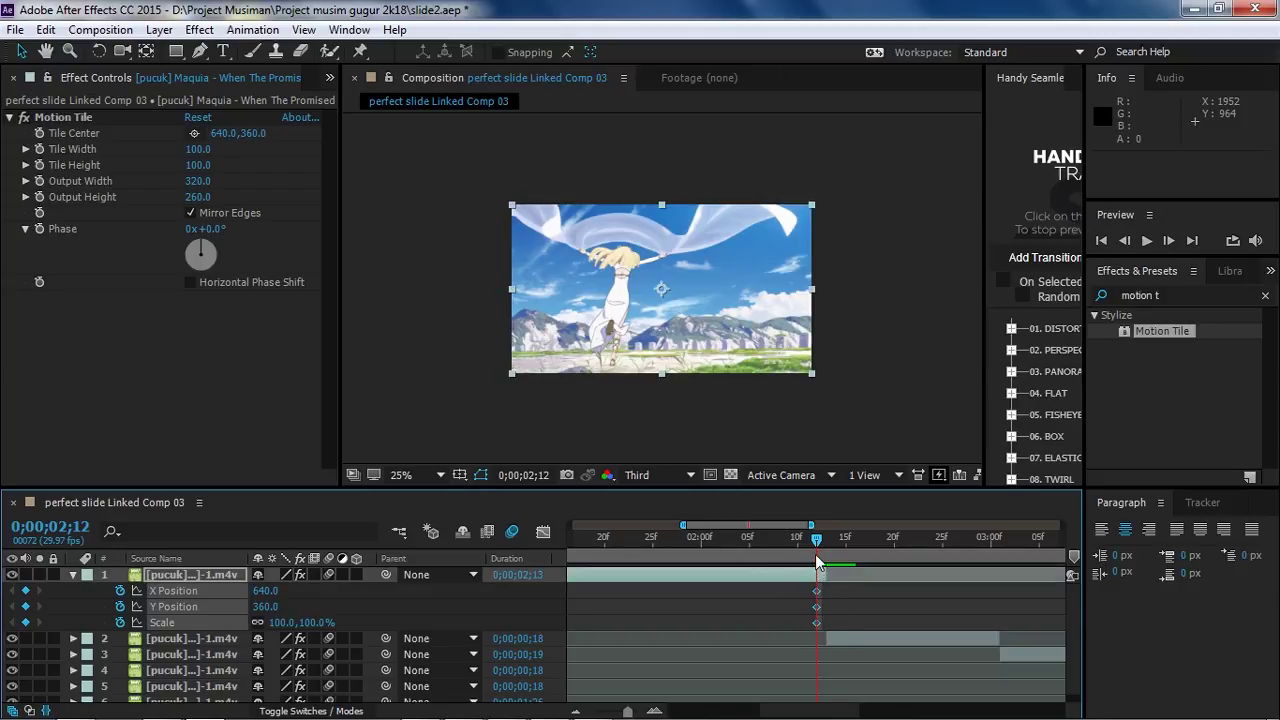
pyautogui.press('=')
pyautogui.moveTo(847, 541); pyautogui.dragTo(853, 542)
pyautogui.click(1125, 242)
pyautogui.click(1125, 242)
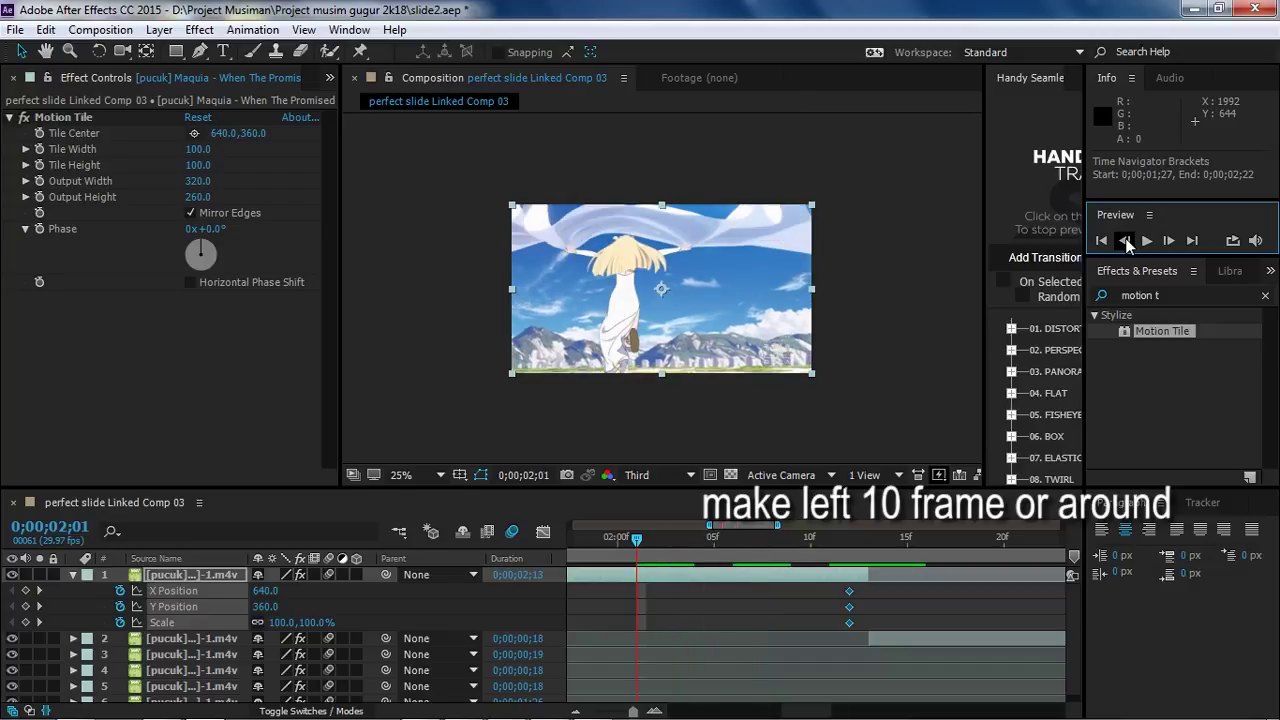
pyautogui.moveTo(850, 596); pyautogui.dragTo(637, 600)
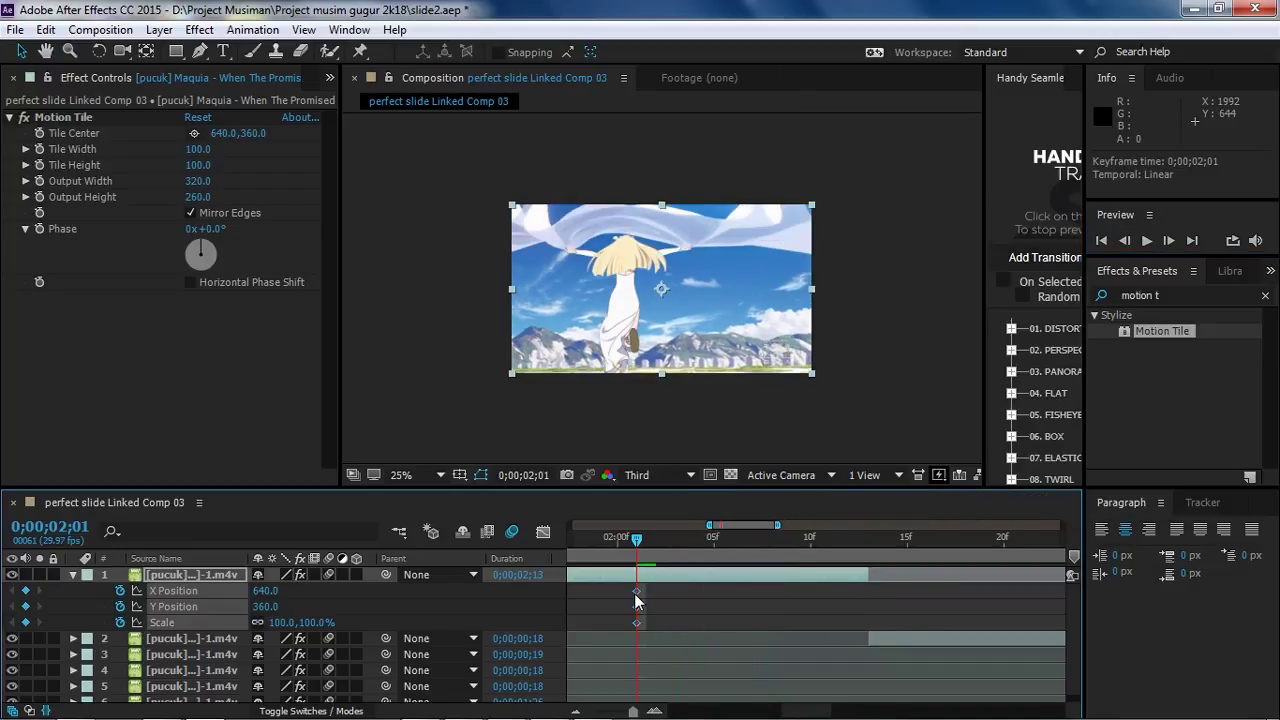
# Keyframe layer 1's Scale at 200% and Y Position at 910 at 0;00;02;12.
pyautogui.moveTo(856, 543)
pyautogui.mouseDown()
pyautogui.moveTo(868, 549)
pyautogui.moveTo(852, 551)
pyautogui.mouseUp()
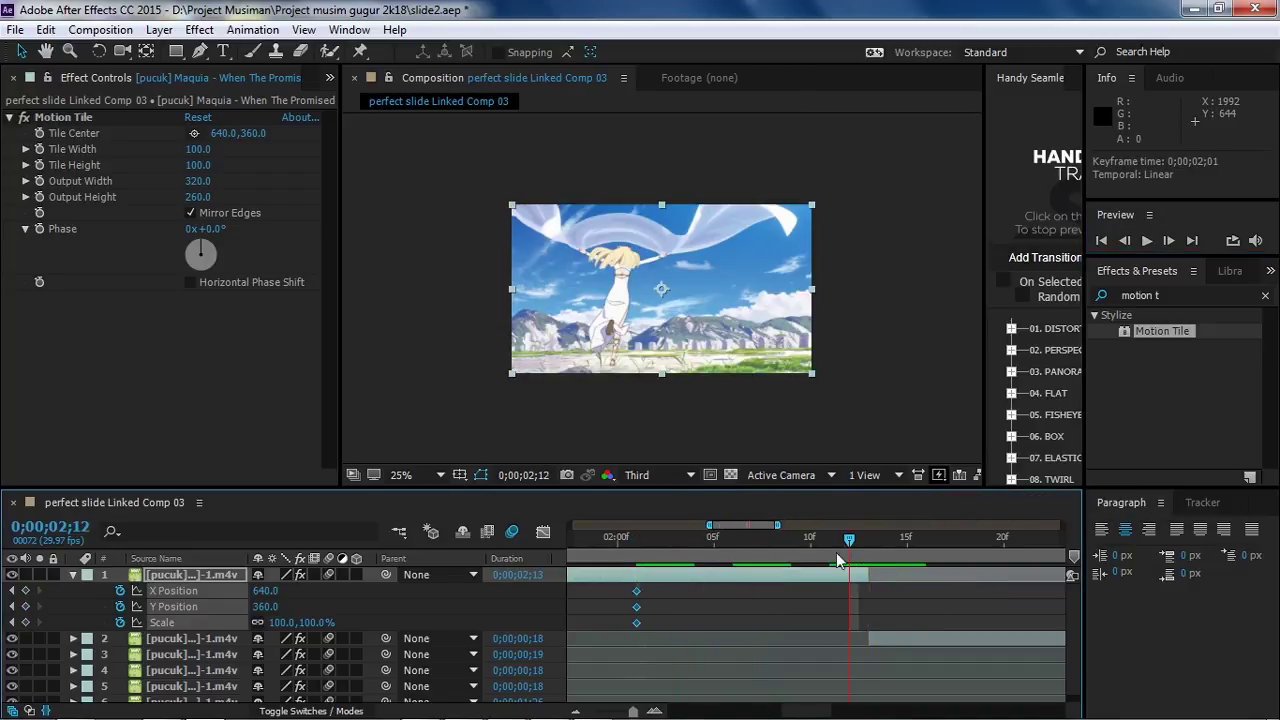
pyautogui.click(422, 609)
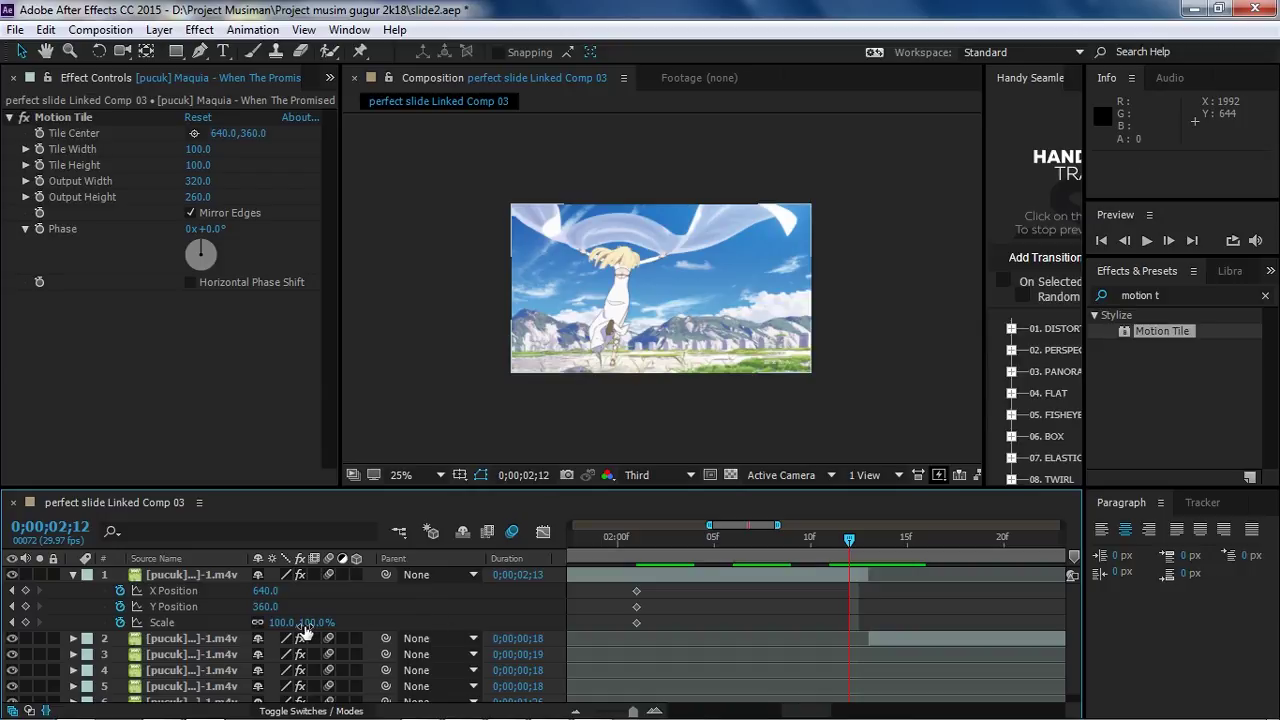
pyautogui.moveTo(857, 540)
pyautogui.mouseDown()
pyautogui.moveTo(882, 540)
pyautogui.moveTo(848, 544)
pyautogui.mouseUp()
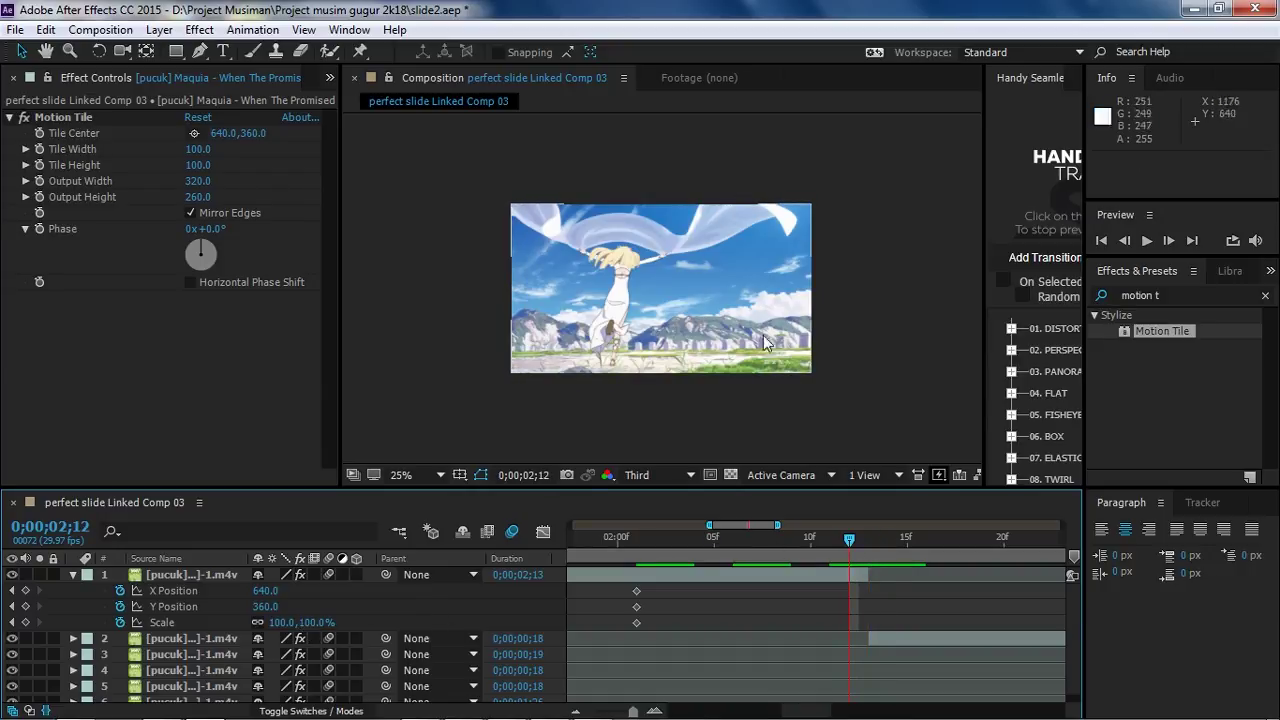
pyautogui.moveTo(313, 627); pyautogui.dragTo(400, 620)
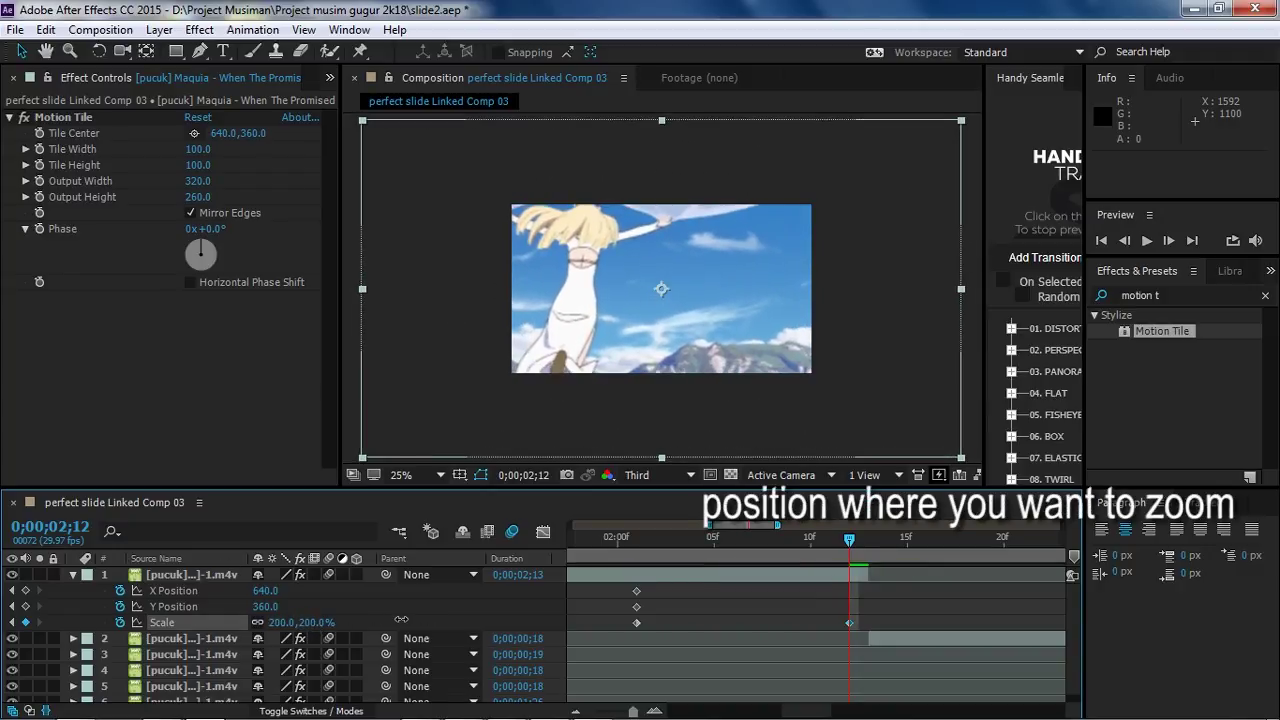
pyautogui.moveTo(280, 608); pyautogui.dragTo(777, 597)
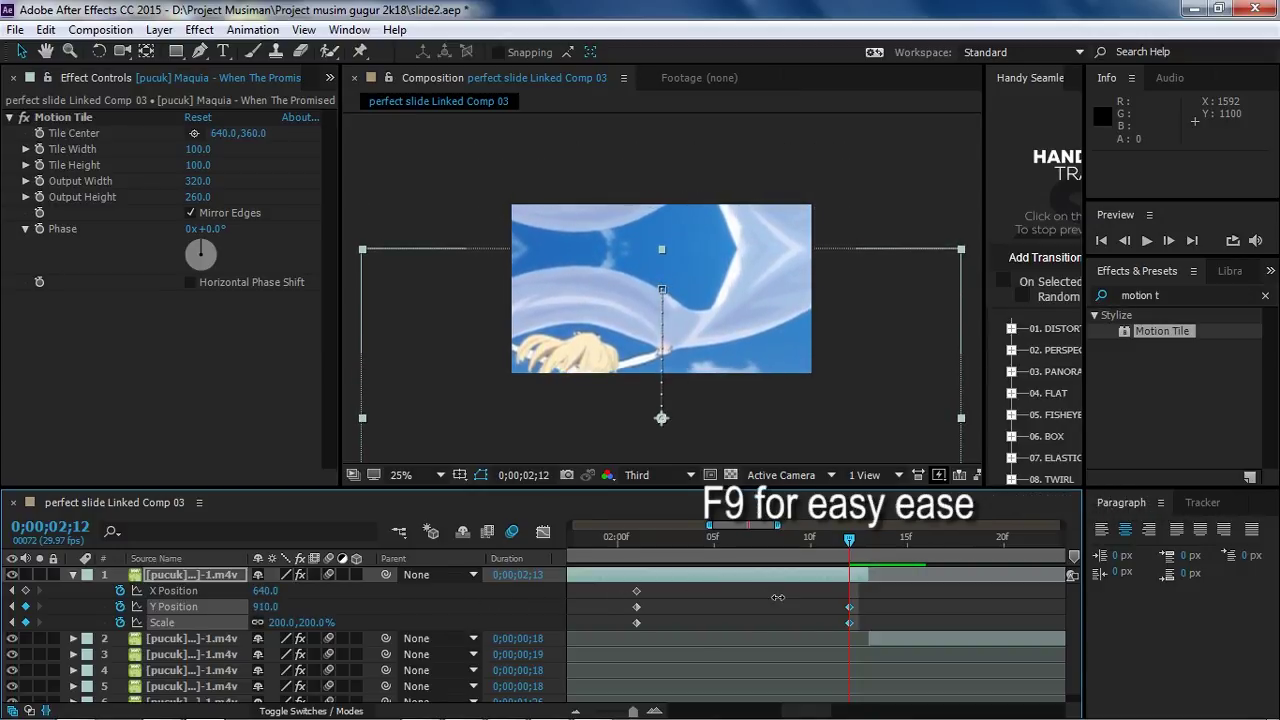
# Apply Easy Ease to layer 1's Y Position and Scale keyframes and lengthen the first Y Position keyframe's ease in the graph editor.
pyautogui.moveTo(894, 622); pyautogui.dragTo(606, 604)
pyautogui.click(542, 532)
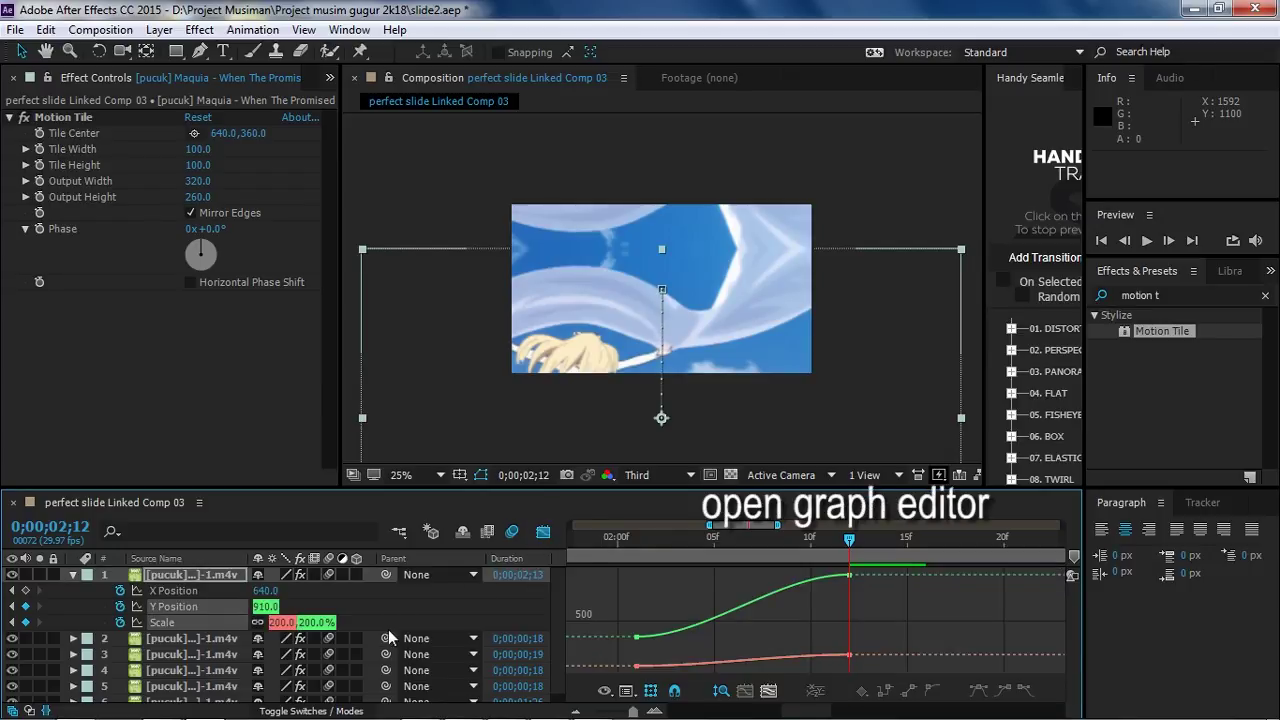
pyautogui.click(388, 629)
pyautogui.click(163, 610)
pyautogui.click(640, 661)
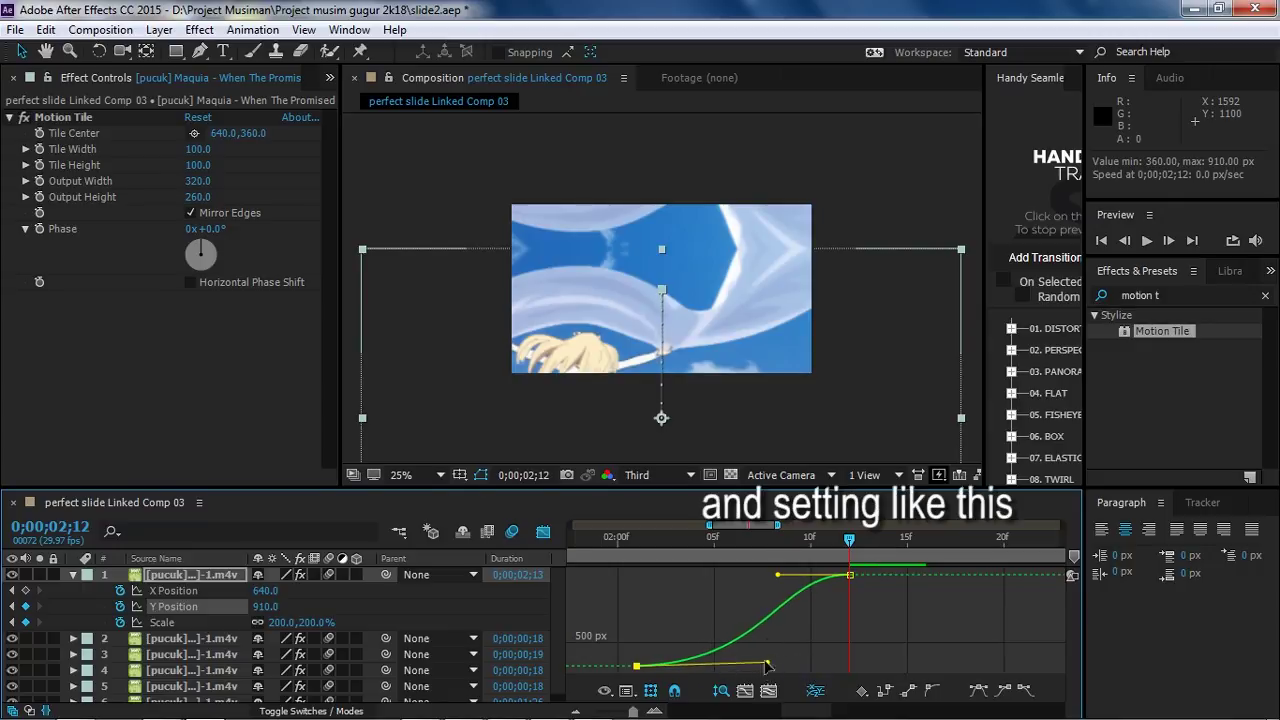
# Shape layer 1's Scale and Y Position curves to start slowly and accelerate into the last keyframe, and close the graph editor.
pyautogui.click(166, 622)
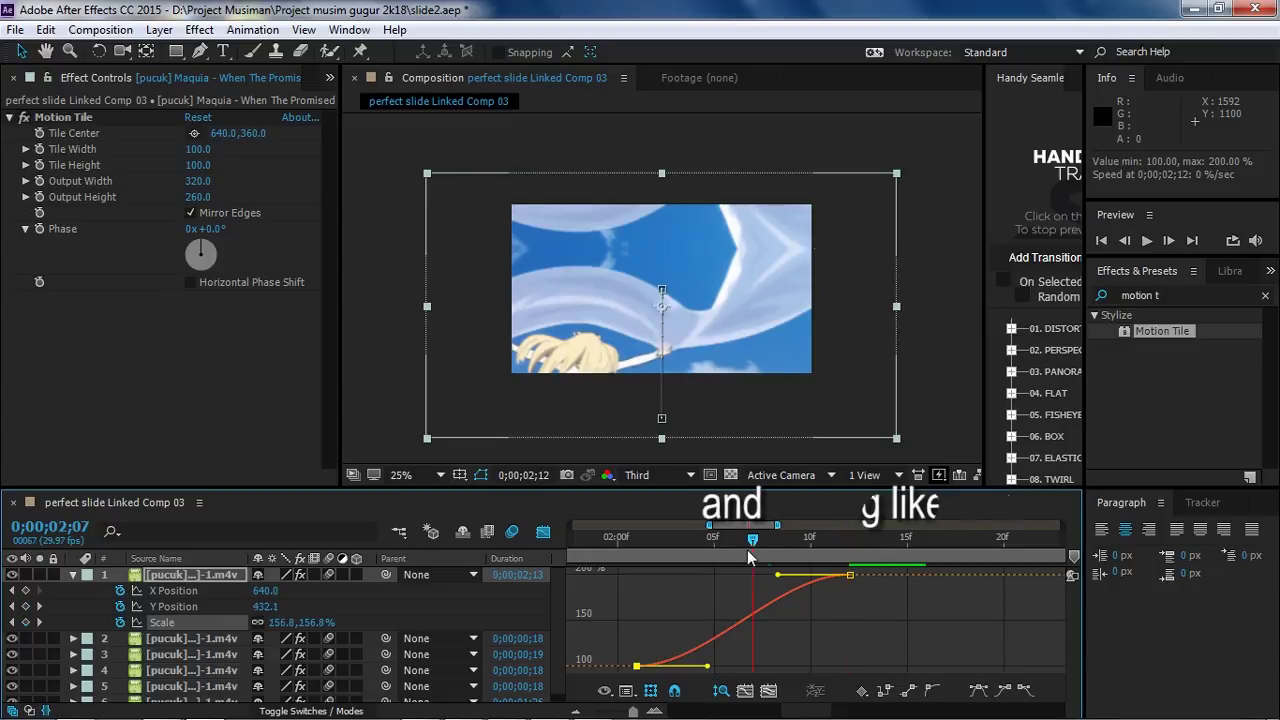
pyautogui.moveTo(707, 665); pyautogui.dragTo(752, 665)
pyautogui.moveTo(771, 577); pyautogui.dragTo(825, 624)
pyautogui.click(173, 606)
pyautogui.click(834, 612)
pyautogui.moveTo(767, 663); pyautogui.dragTo(740, 664)
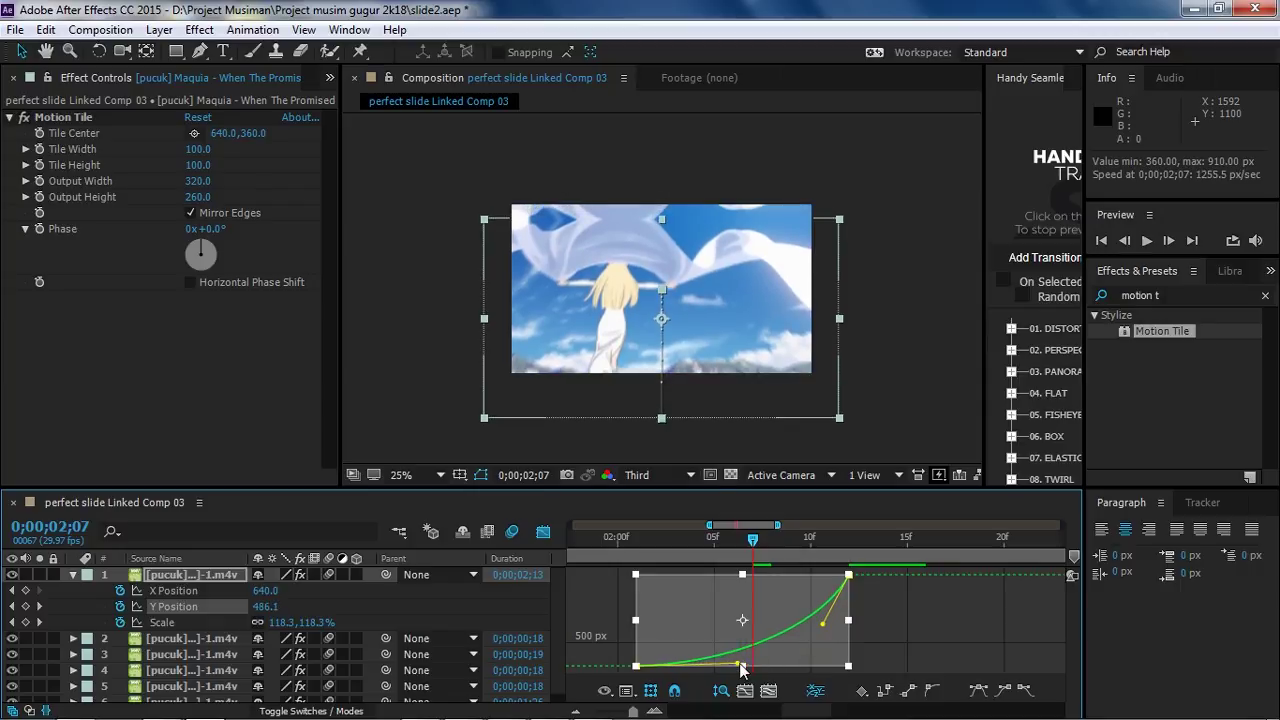
pyautogui.click(543, 531)
# Move layer 1's ending Y Position and Scale keyframes to 0;00;02;13 and preview the zoom.
pyautogui.moveTo(611, 540); pyautogui.dragTo(860, 629)
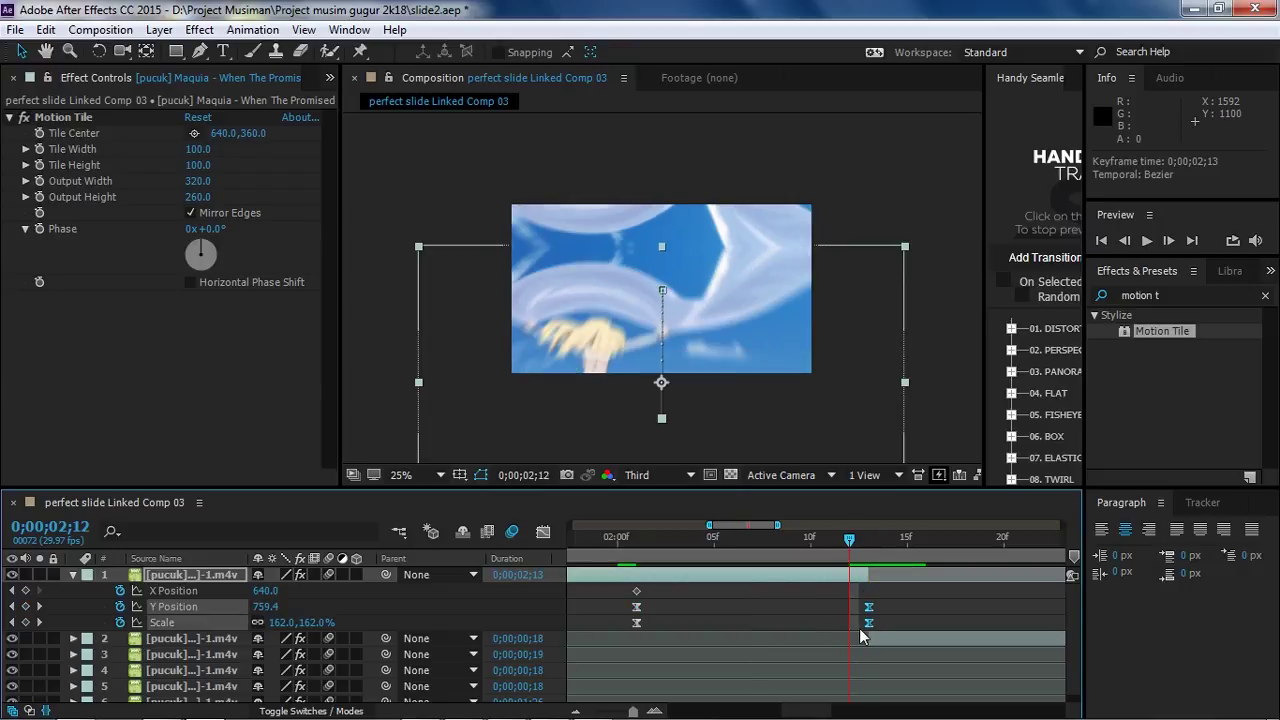
pyautogui.moveTo(859, 554); pyautogui.dragTo(736, 620)
pyautogui.press('space')
# Add Scale and separated X and Y Position keyframes to layer 2 and move them to its middle at 0;00;02;22.
pyautogui.click(715, 637)
pyautogui.press('s')
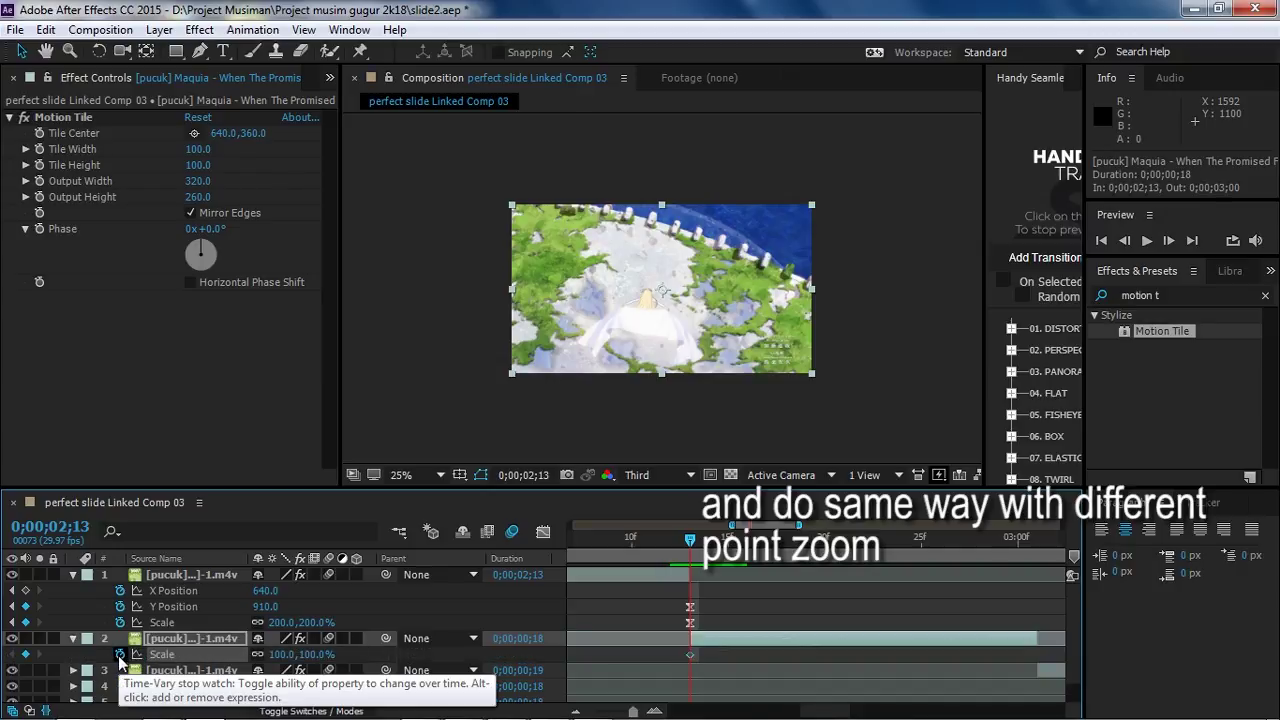
pyautogui.press('s')
pyautogui.press('p')
pyautogui.rightClick(152, 654)
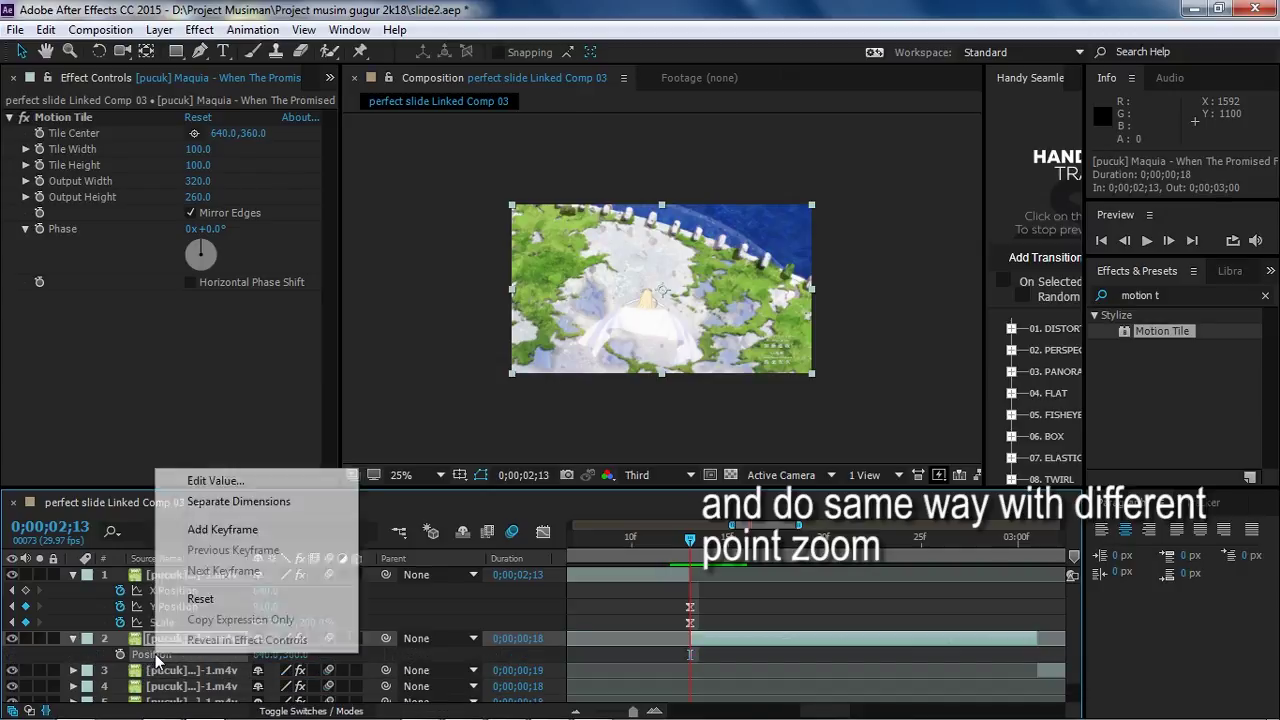
pyautogui.click(252, 502)
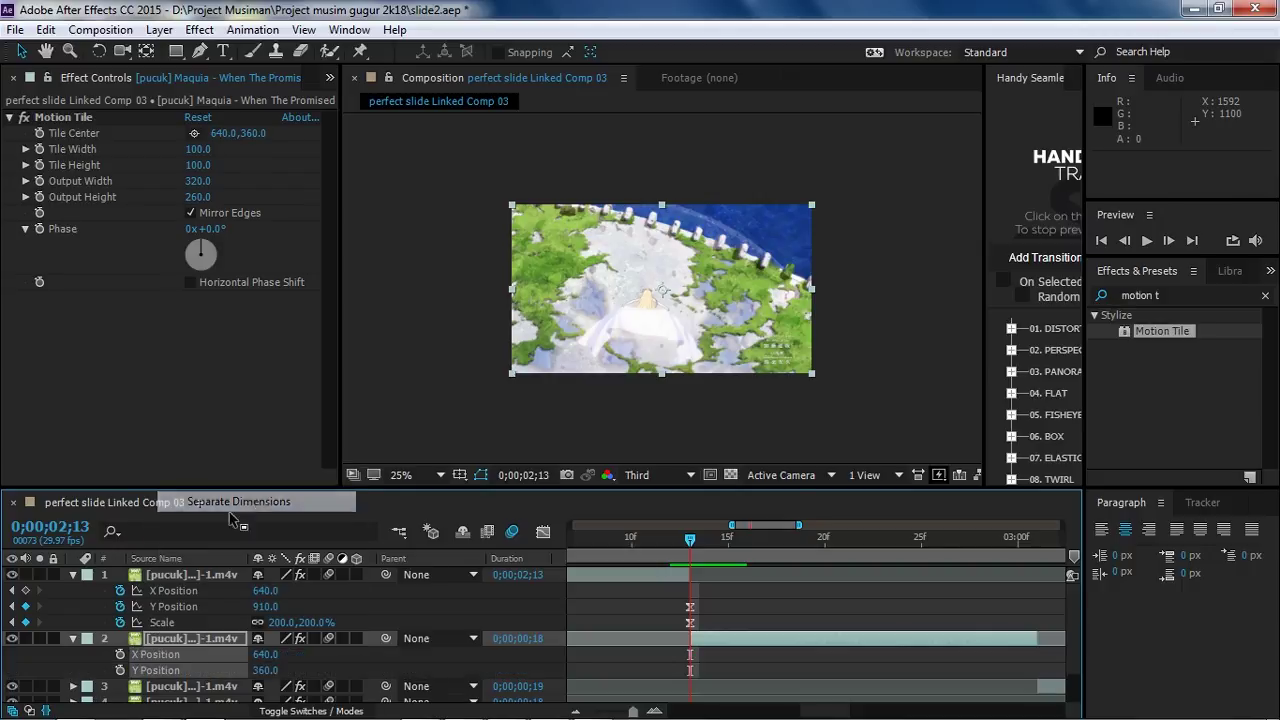
pyautogui.hotkey('shift', 's')
pyautogui.moveTo(680, 650); pyautogui.dragTo(693, 693)
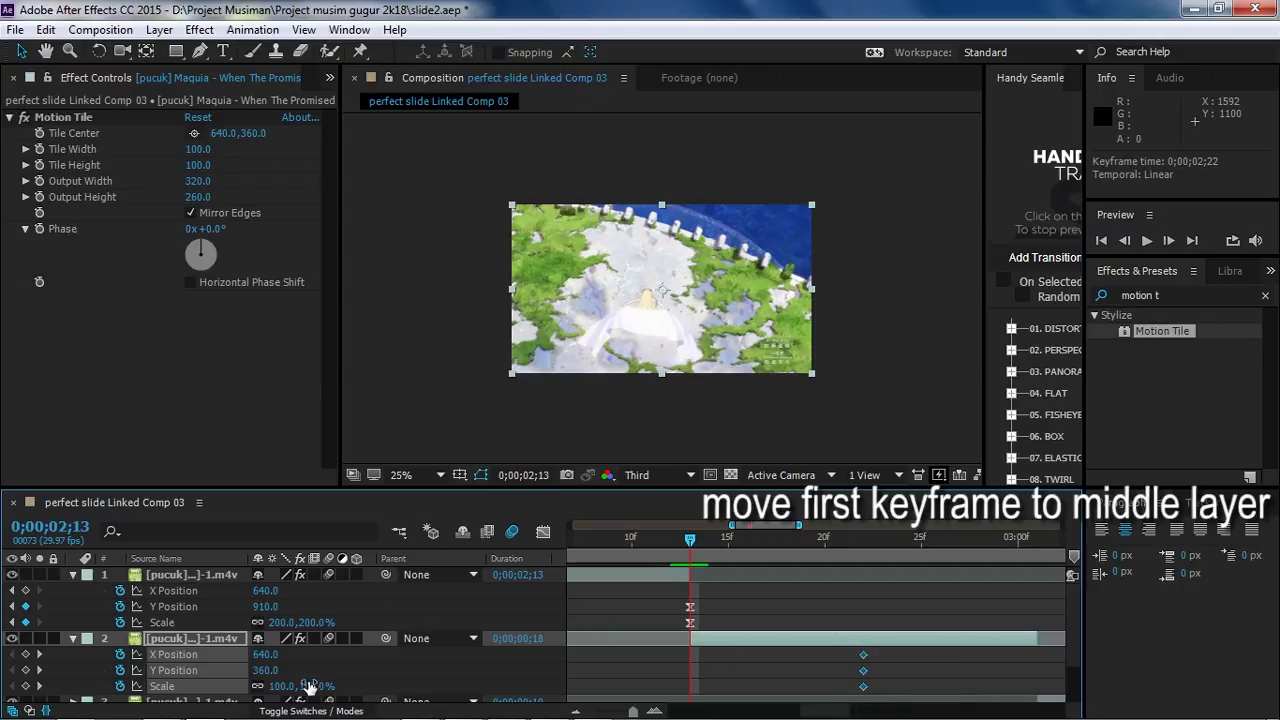
# Keyframe layer 2 at 0;00;02;13 with X Position 1262, Y Position 3 and Scale 180%.
pyautogui.moveTo(265, 654); pyautogui.dragTo(580, 654)
pyautogui.moveTo(262, 670); pyautogui.dragTo(203, 671)
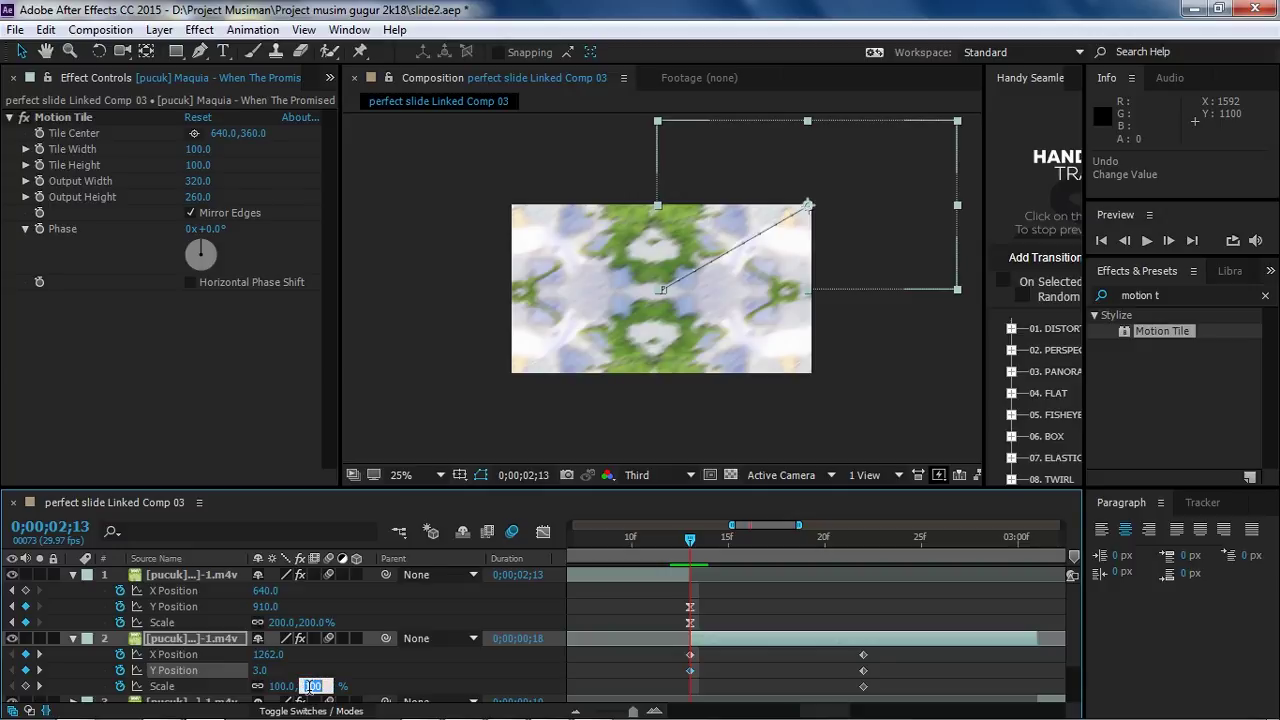
pyautogui.write('180')
pyautogui.press('Return')
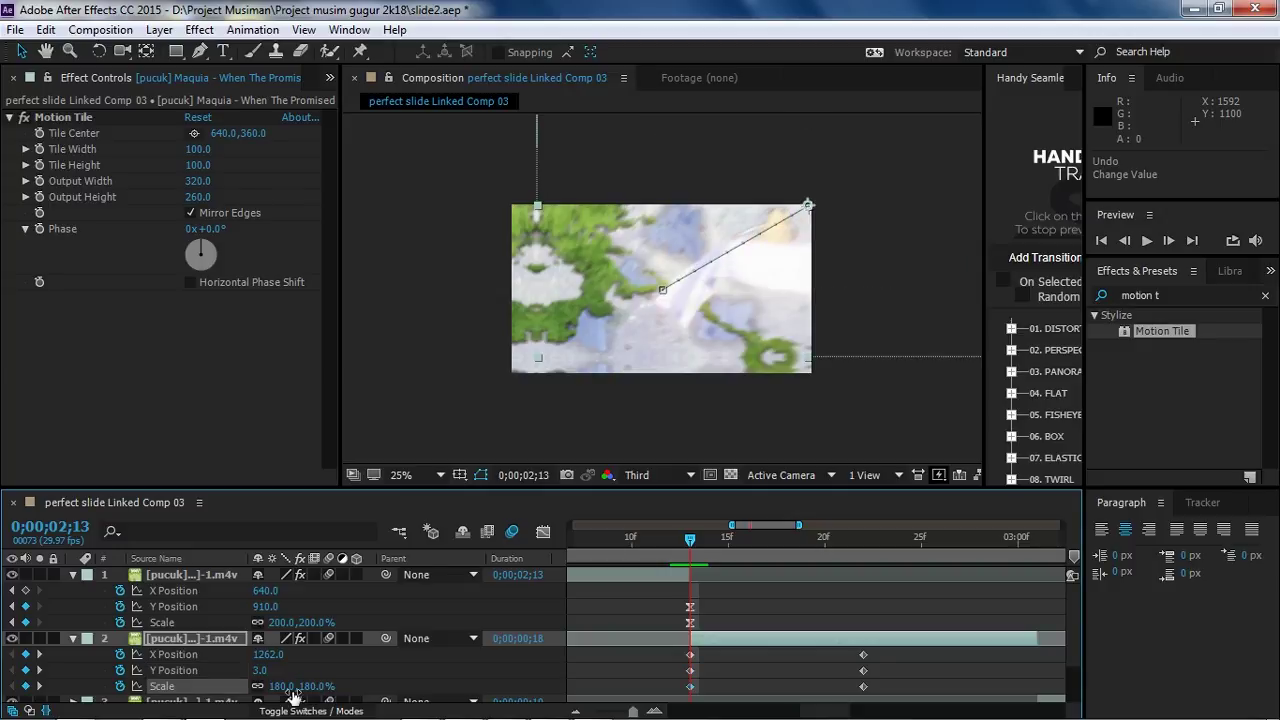
# Apply Easy Ease to all of layer 2's position and scale keyframes and show their curves in the graph editor.
pyautogui.moveTo(655, 656); pyautogui.dragTo(908, 697)
pyautogui.press('F9')
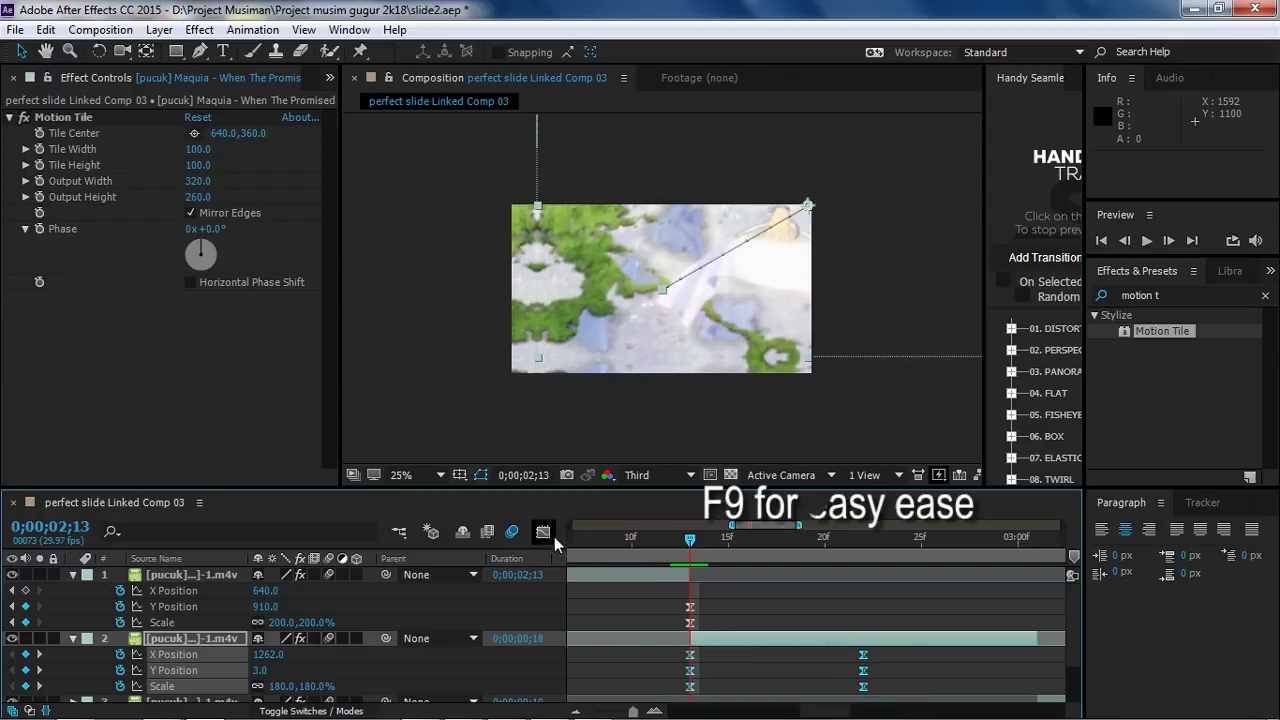
pyautogui.click(543, 531)
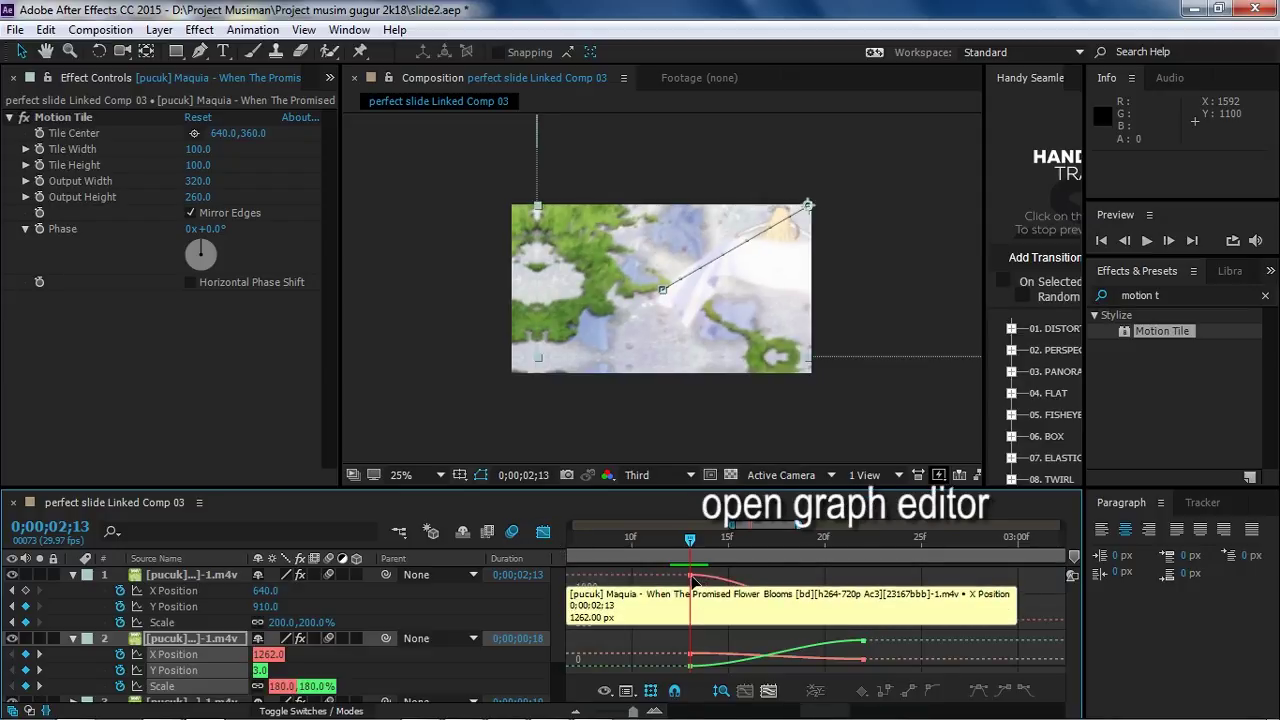
# Reshape layer 2's Scale curve so it drops steeply from the first keyframe and eases gradually into the middle keyframe.
pyautogui.click(736, 585)
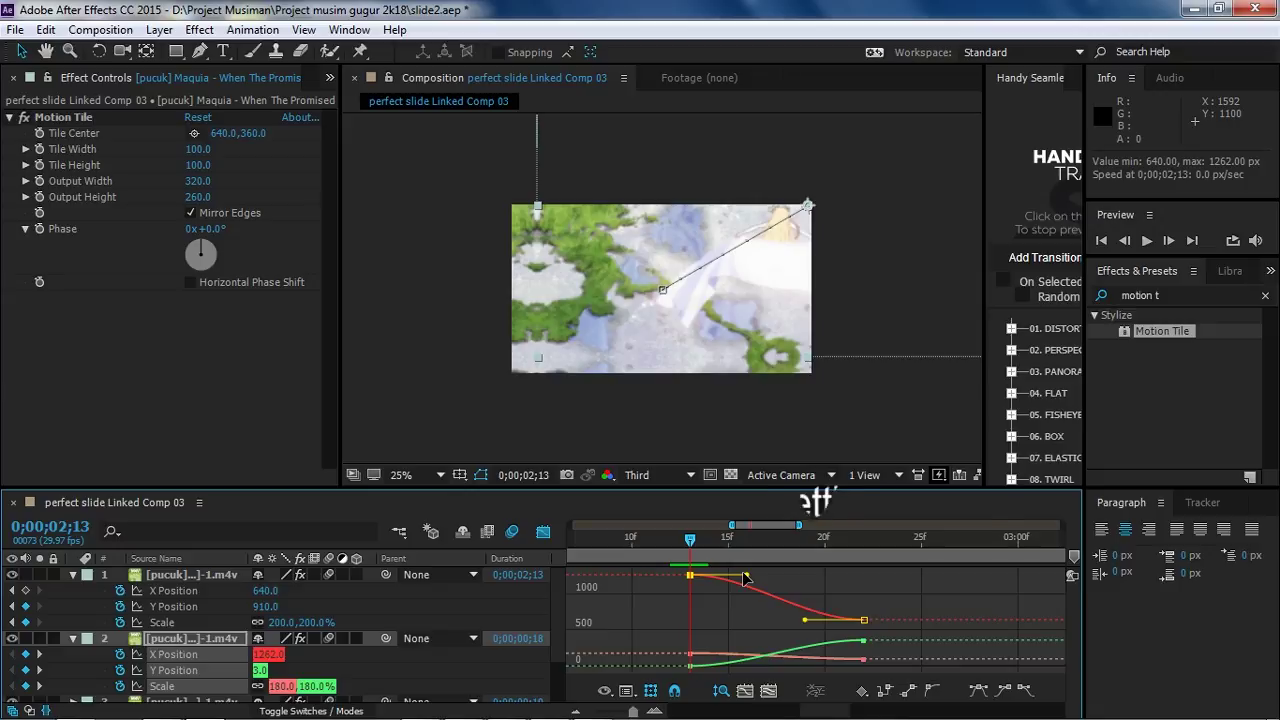
pyautogui.click(170, 687)
pyautogui.click(160, 686)
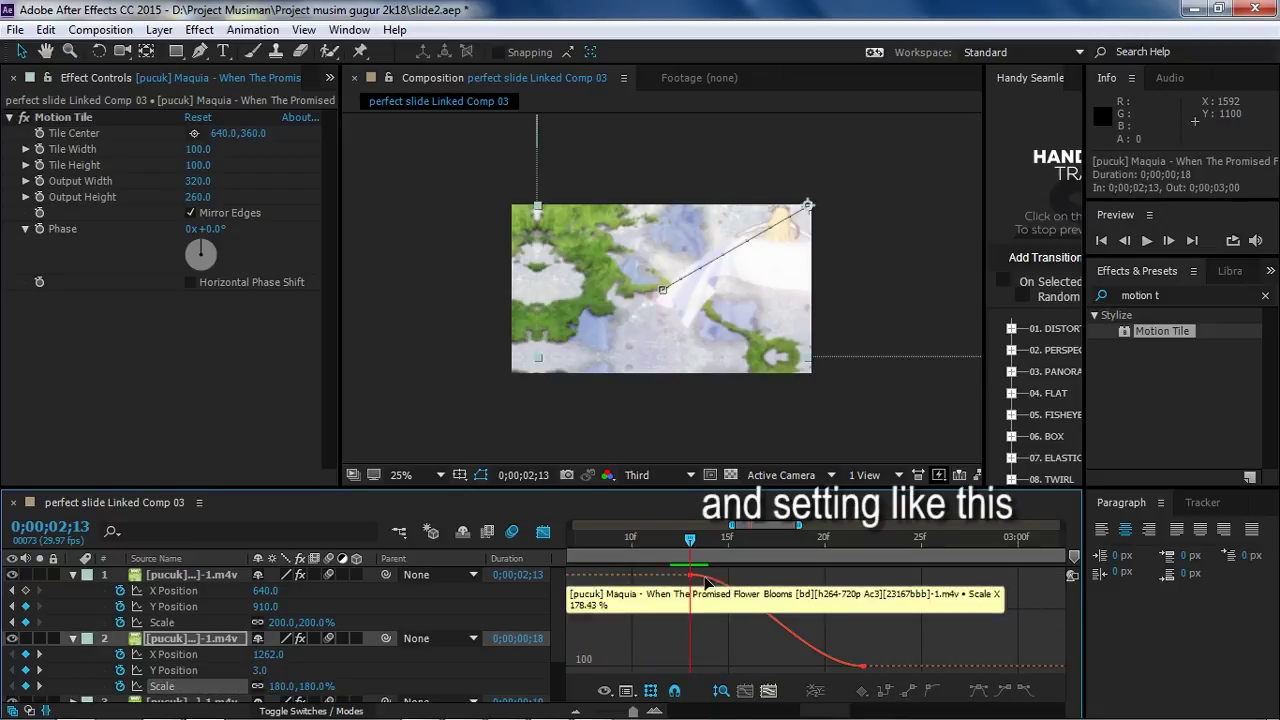
pyautogui.moveTo(680, 624); pyautogui.dragTo(695, 624)
pyautogui.moveTo(805, 666); pyautogui.dragTo(788, 668)
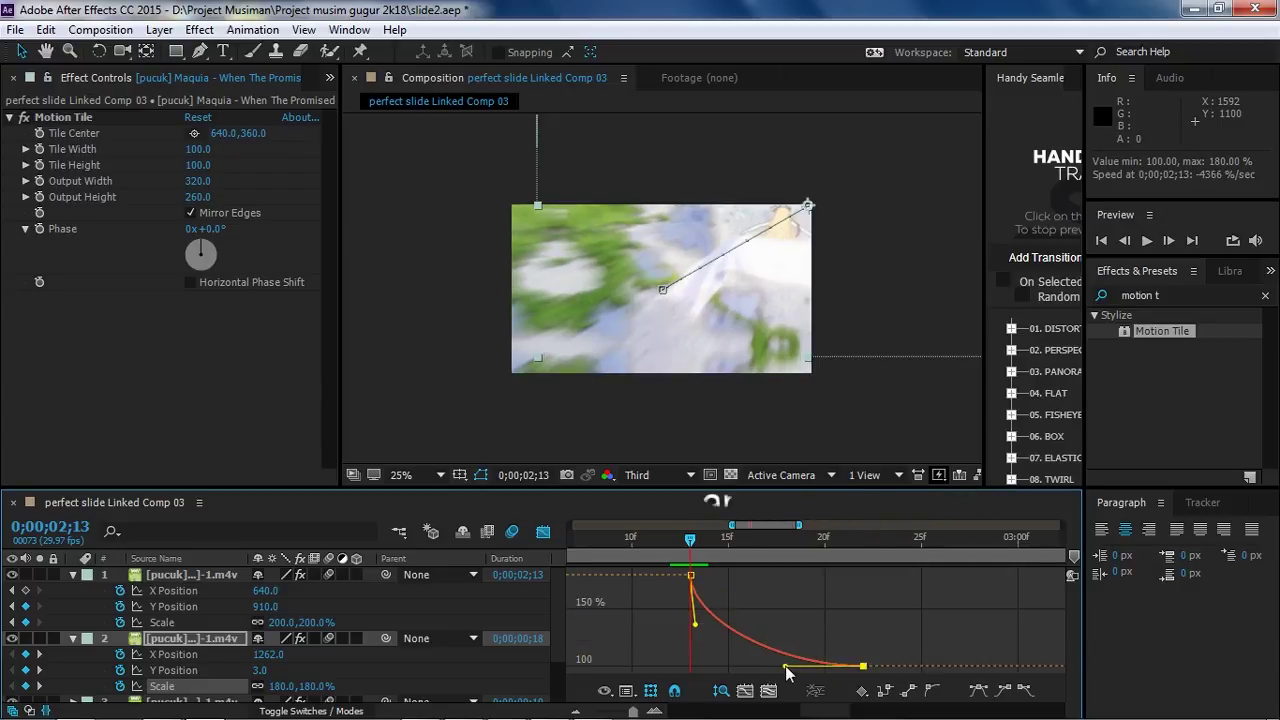
# Reshape layer 2's Y Position curve so it rises steeply from the first keyframe and eases into the middle one.
pyautogui.click(186, 671)
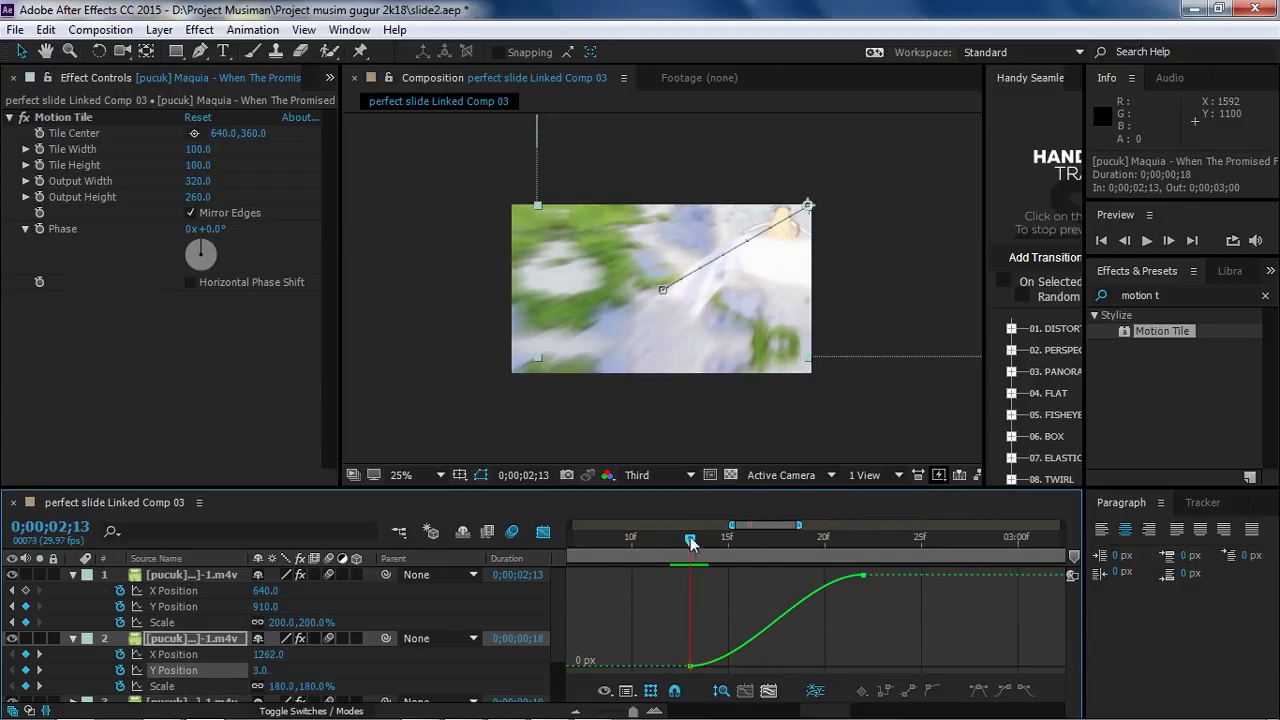
pyautogui.moveTo(688, 541); pyautogui.dragTo(747, 541)
pyautogui.click(780, 616)
pyautogui.moveTo(805, 577); pyautogui.dragTo(797, 576)
pyautogui.moveTo(746, 665); pyautogui.dragTo(690, 650)
# Give layer 2's X Position curve a steep start and a gradual ease into the middle keyframe, leaving the graph editor.
pyautogui.click(197, 654)
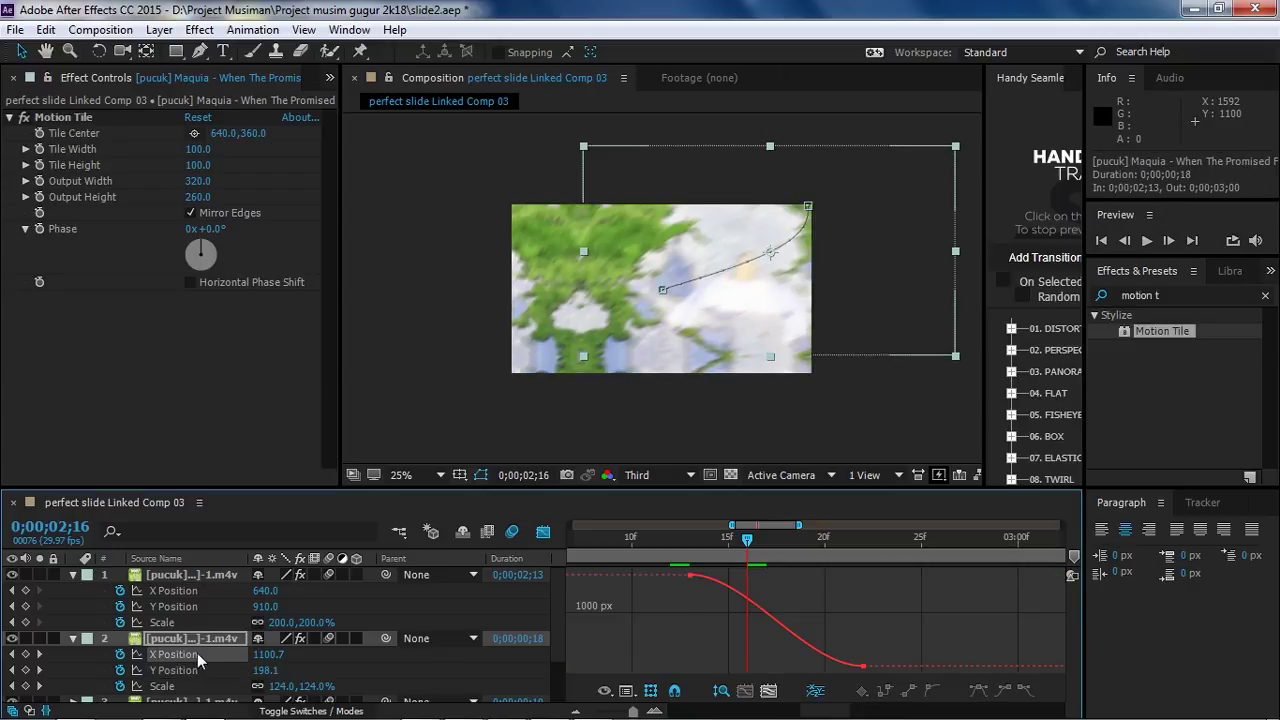
pyautogui.click(690, 575)
pyautogui.moveTo(746, 575); pyautogui.dragTo(685, 609)
pyautogui.moveTo(804, 665); pyautogui.dragTo(794, 666)
pyautogui.click(542, 532)
# Keyframe layer 2 at 0;00;03;00 with X Position 821, Y Position 488 and Scale 312%.
pyautogui.moveTo(671, 541); pyautogui.dragTo(880, 570)
pyautogui.moveTo(963, 609); pyautogui.dragTo(714, 591)
pyautogui.moveTo(643, 542); pyautogui.dragTo(776, 574)
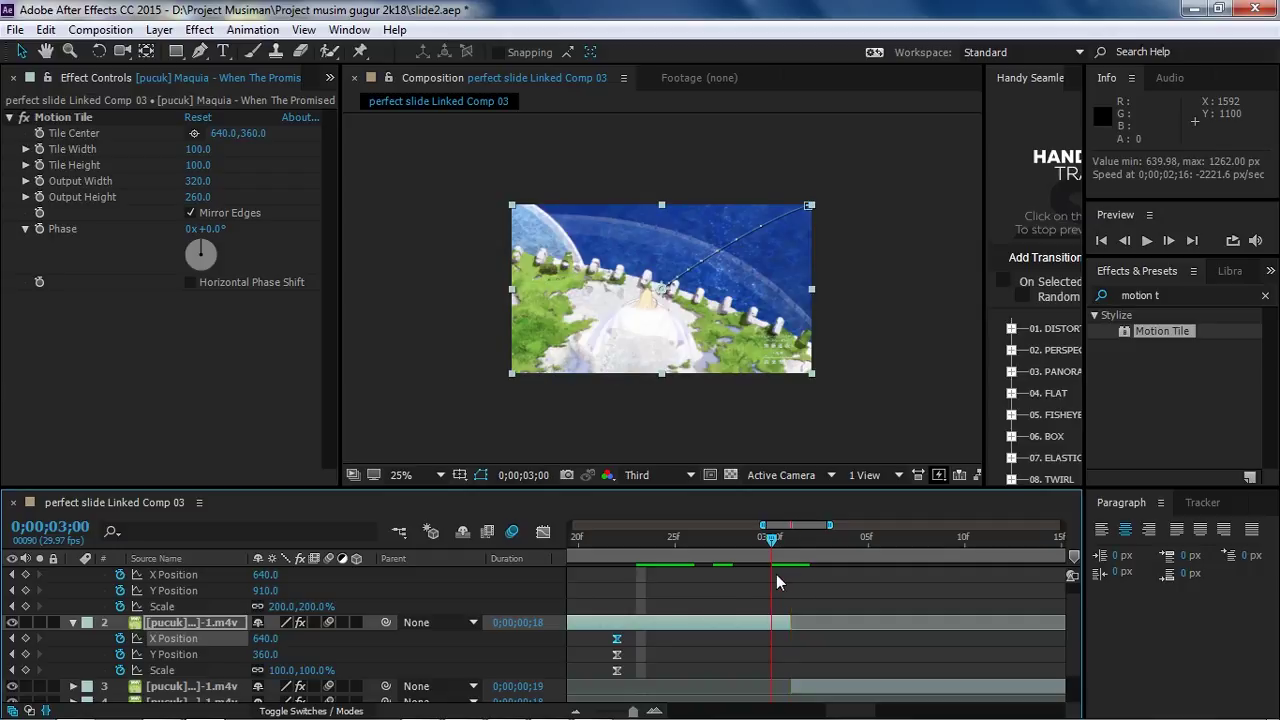
pyautogui.click(720, 621)
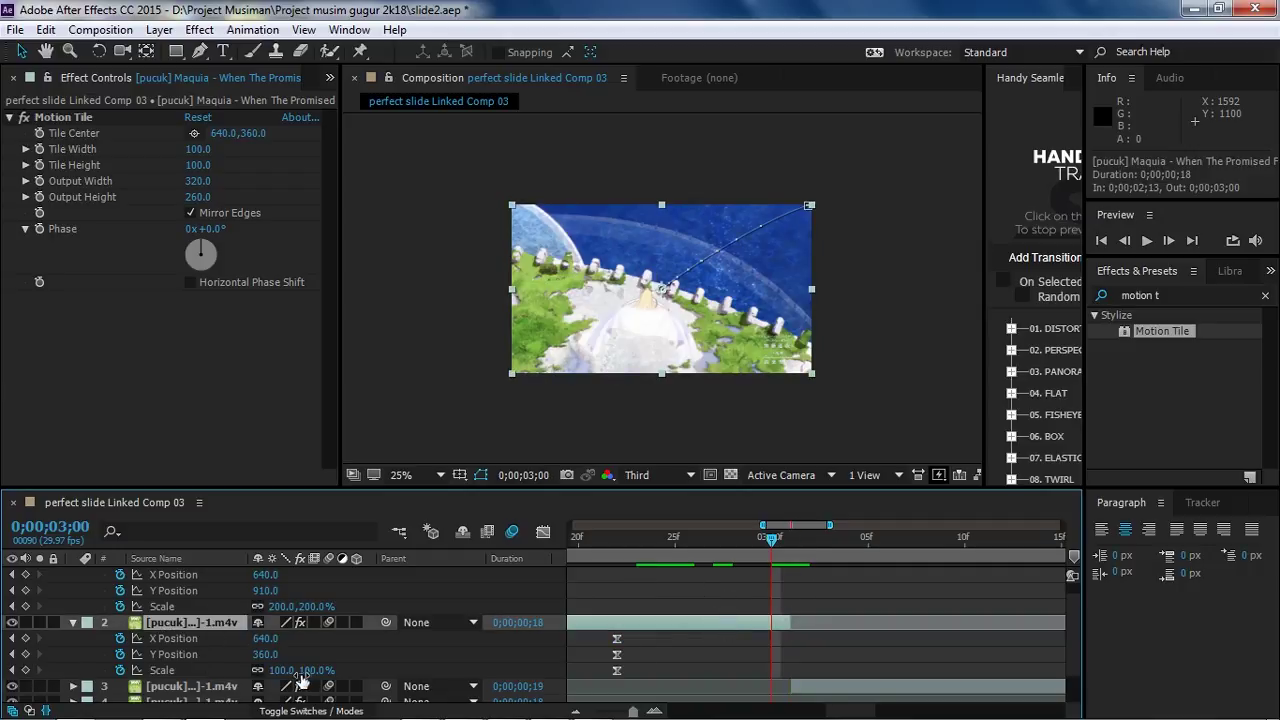
pyautogui.moveTo(303, 670); pyautogui.dragTo(476, 652)
pyautogui.moveTo(266, 656); pyautogui.dragTo(840, 671)
# Reshape layer 2's Scale and Y Position curves toward 0;00;03;00 so the motion starts slowly and accelerates into the cut.
pyautogui.click(162, 670)
pyautogui.click(543, 531)
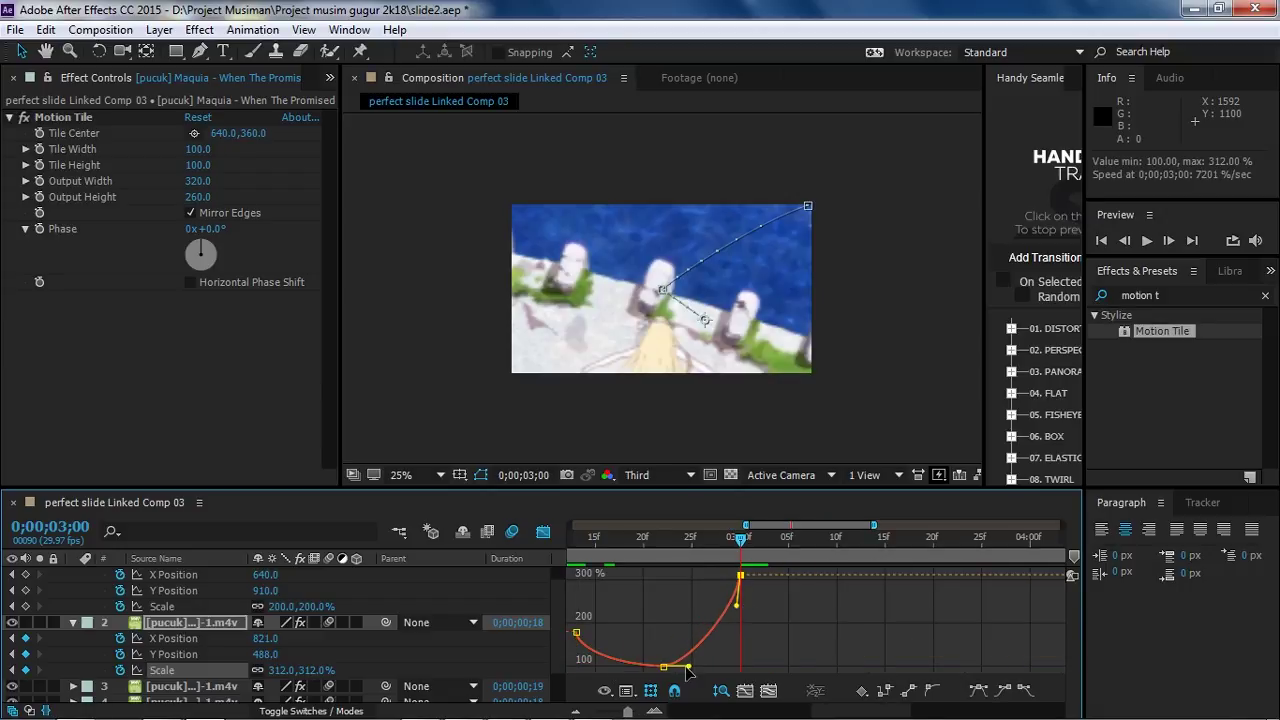
pyautogui.scroll(3, 723, 635)
pyautogui.click(543, 531)
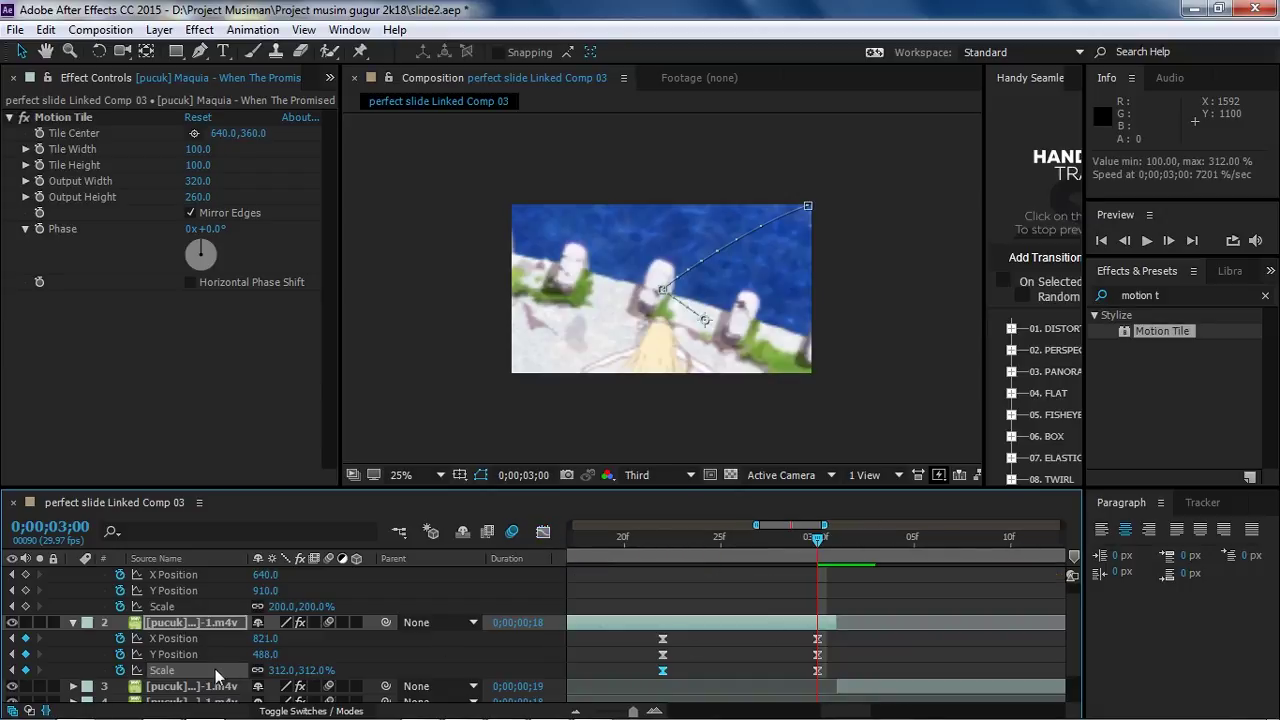
pyautogui.click(543, 531)
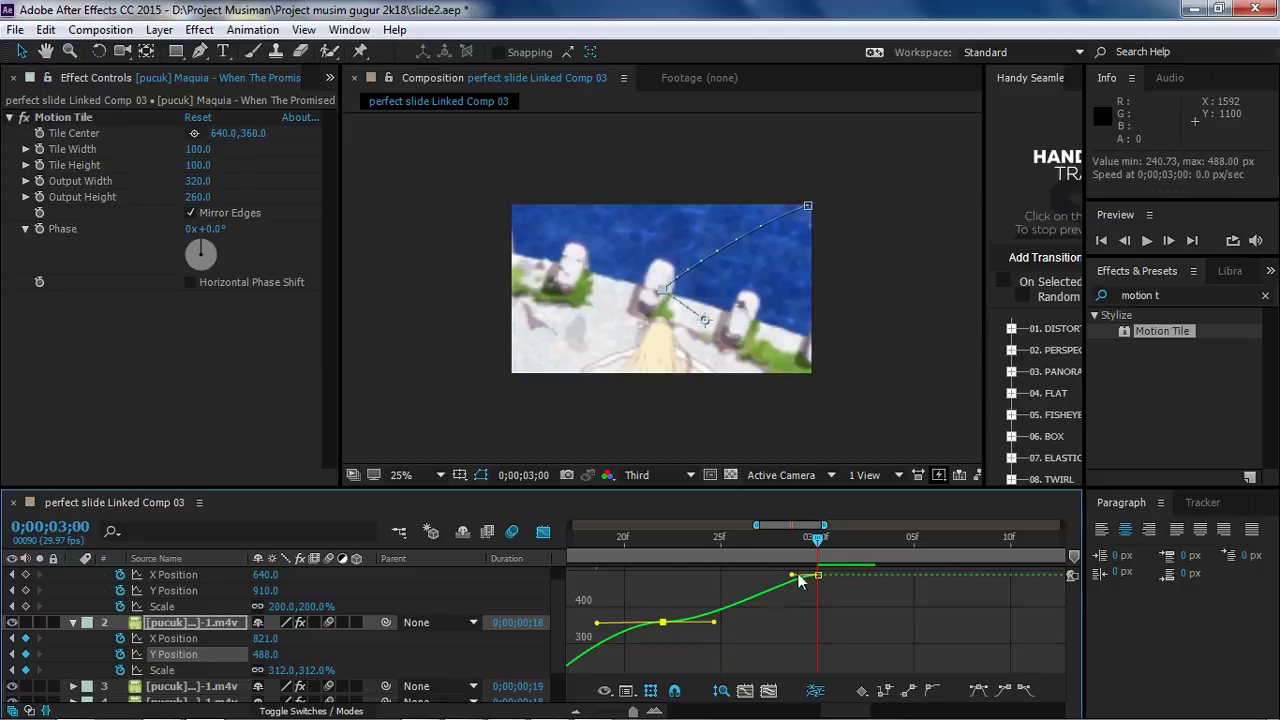
pyautogui.click(543, 532)
# Enable Scale keyframing on layer 3 and offset its position for the incoming zoom.
pyautogui.moveTo(817, 540); pyautogui.dragTo(652, 535)
pyautogui.click(192, 686)
pyautogui.press('s')
pyautogui.click(120, 679)
pyautogui.moveTo(265, 646); pyautogui.dragTo(912, 632)
# Steepen the start of layer 3's position curve in the graph editor and return to the layer bars.
pyautogui.click(543, 532)
pyautogui.click(174, 630)
pyautogui.moveTo(680, 575); pyautogui.dragTo(640, 617)
pyautogui.click(543, 532)
# Keyframe layer 4 at 0;00;03;19 with X Position -362, Y Position 400 and Scale 299%, easing its Scale curve from a steep start.
pyautogui.moveTo(622, 538); pyautogui.dragTo(831, 538)
pyautogui.press('pagedown')
pyautogui.click(192, 678)
pyautogui.press('p')
pyautogui.moveTo(628, 646); pyautogui.dragTo(796, 646)
pyautogui.moveTo(290, 662); pyautogui.dragTo(530, 662)
pyautogui.moveTo(265, 630); pyautogui.dragTo(120, 630)
pyautogui.click(543, 532)
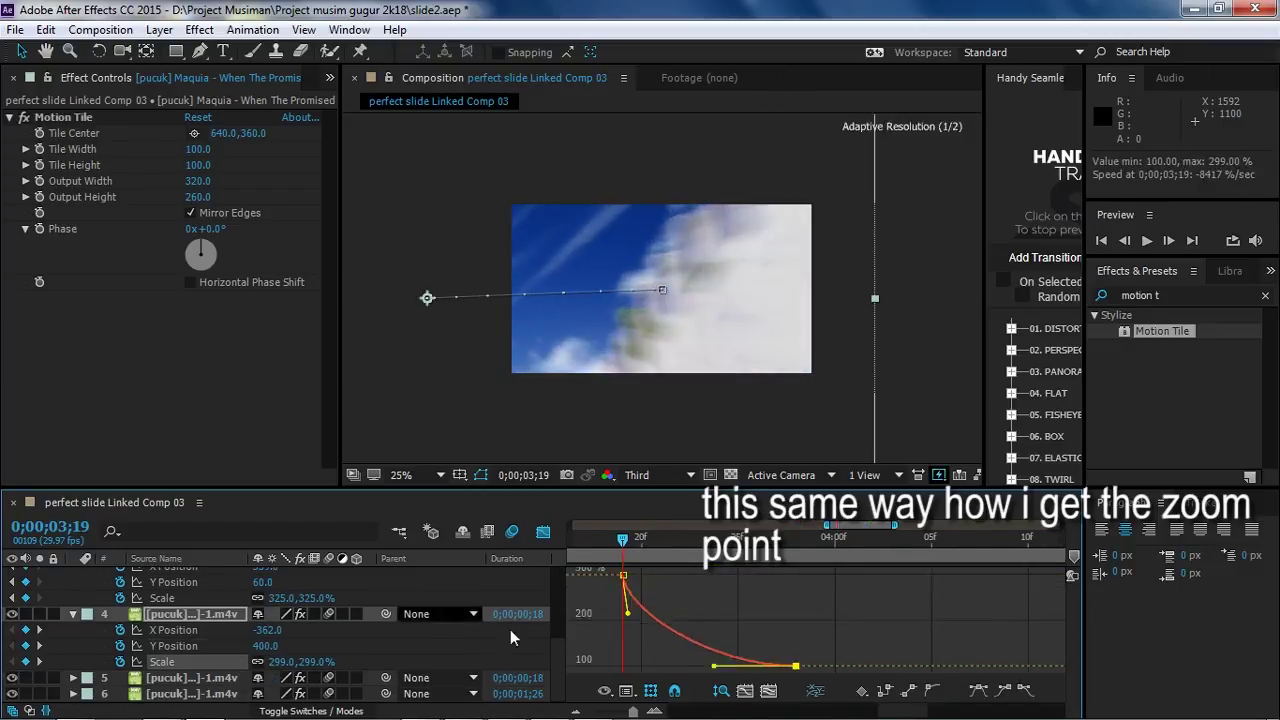
pyautogui.click(543, 532)
# Set layer 4's ending keyframes to X Position 533, Y Position 1204 and Scale 341%.
pyautogui.moveTo(852, 597); pyautogui.dragTo(649, 597)
pyautogui.click(745, 538)
pyautogui.moveTo(268, 646); pyautogui.dragTo(158, 630)
# Keyframe layer 5 at 0;00;04;24 with X Position 1269, Y Position -3 and Scale 150%.
pyautogui.press('pagedown')
pyautogui.click(192, 678)
pyautogui.click(543, 532)
pyautogui.click(543, 532)
pyautogui.hotkey('ctrl', 'z')
pyautogui.moveTo(268, 646); pyautogui.dragTo(897, 646)
pyautogui.moveTo(265, 662); pyautogui.dragTo(60, 655)
# Reshape layer 5's X and Y Position curves so they start slowly and accelerate steeply into 0;00;04;24.
pyautogui.click(543, 532)
pyautogui.click(174, 662)
pyautogui.click(174, 646)
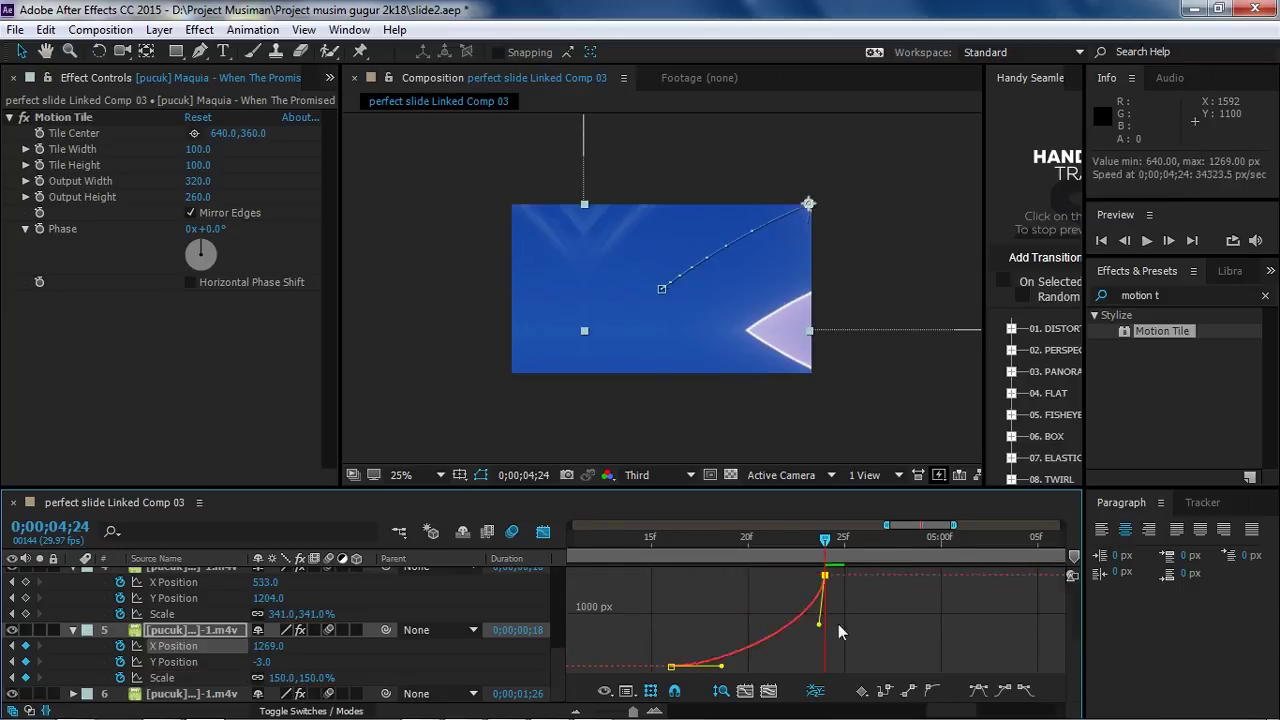
pyautogui.moveTo(774, 580); pyautogui.dragTo(690, 580)
pyautogui.click(543, 532)
# Increase layer 6's Scale at its first frame and switch to the graph editor.
pyautogui.press('pagedown')
pyautogui.moveTo(290, 694); pyautogui.dragTo(640, 694)
pyautogui.hotkey('shift', 'F3')
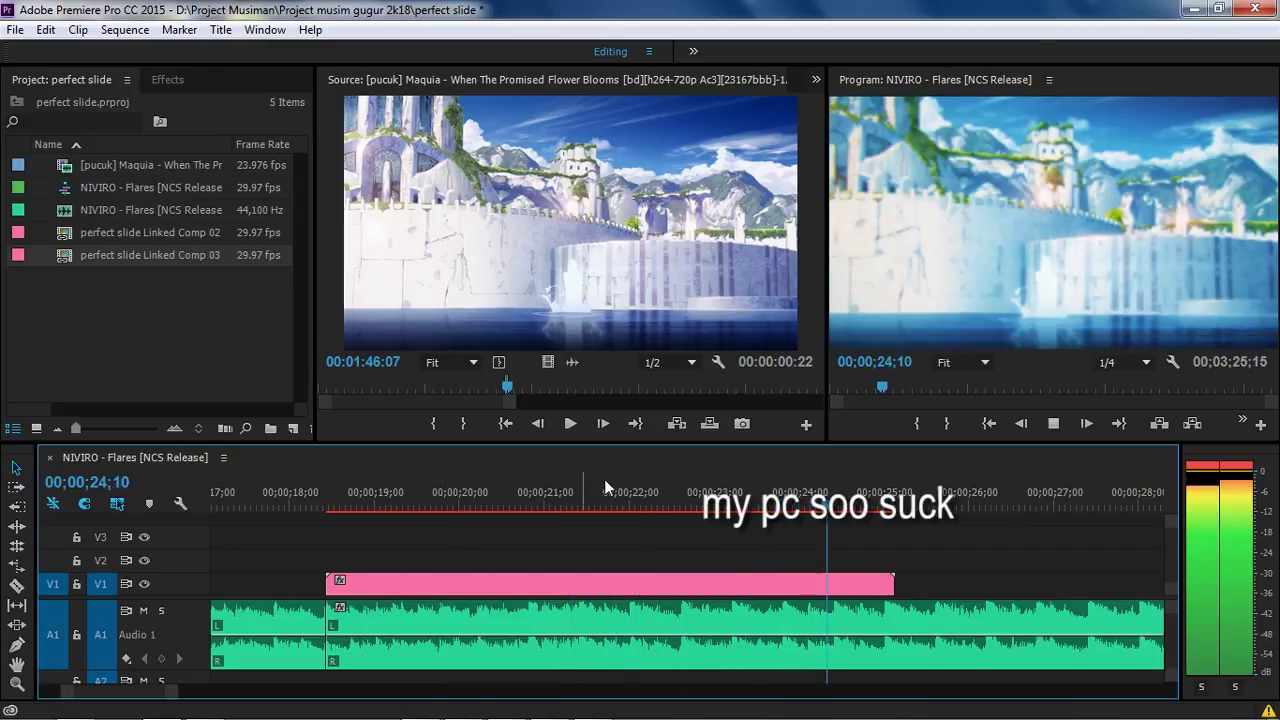
# Switch to Premiere Pro and play the linked composition clip in the NIVIRO - Flares sequence to review the transitions.
pyautogui.click(339, 500)
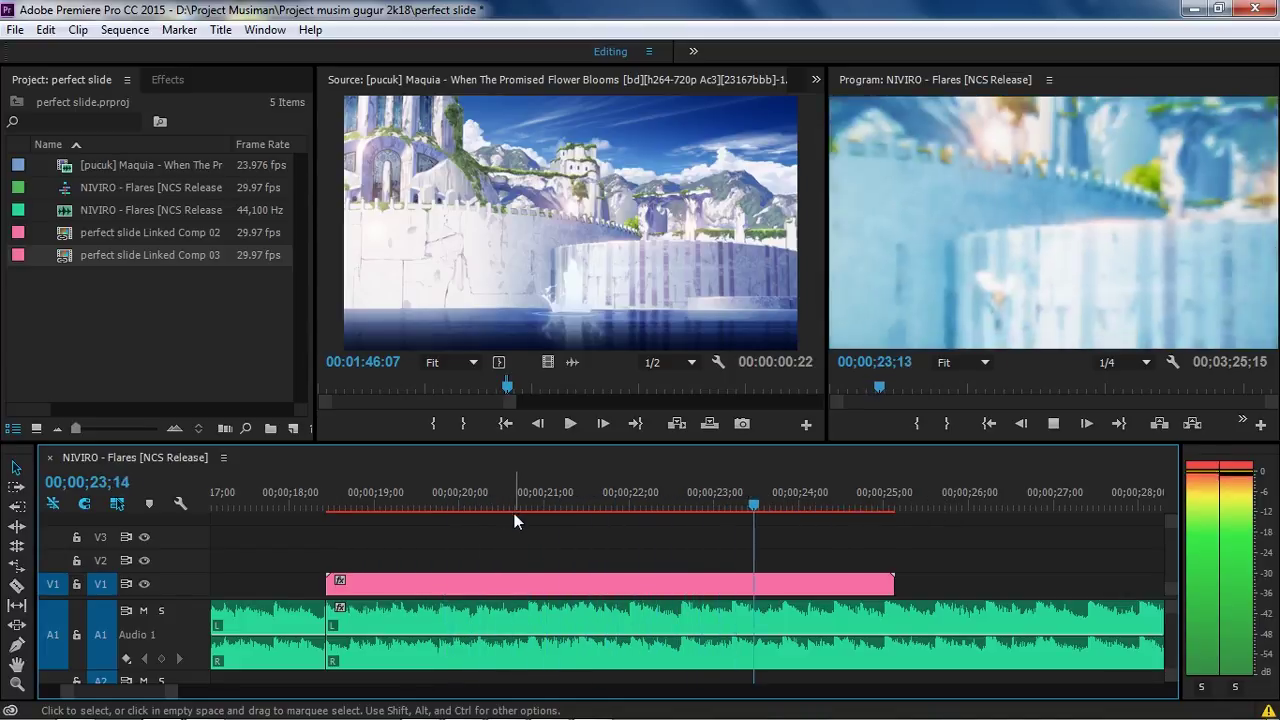
pyautogui.scroll(-2, 489, 506)
pyautogui.click(474, 500)
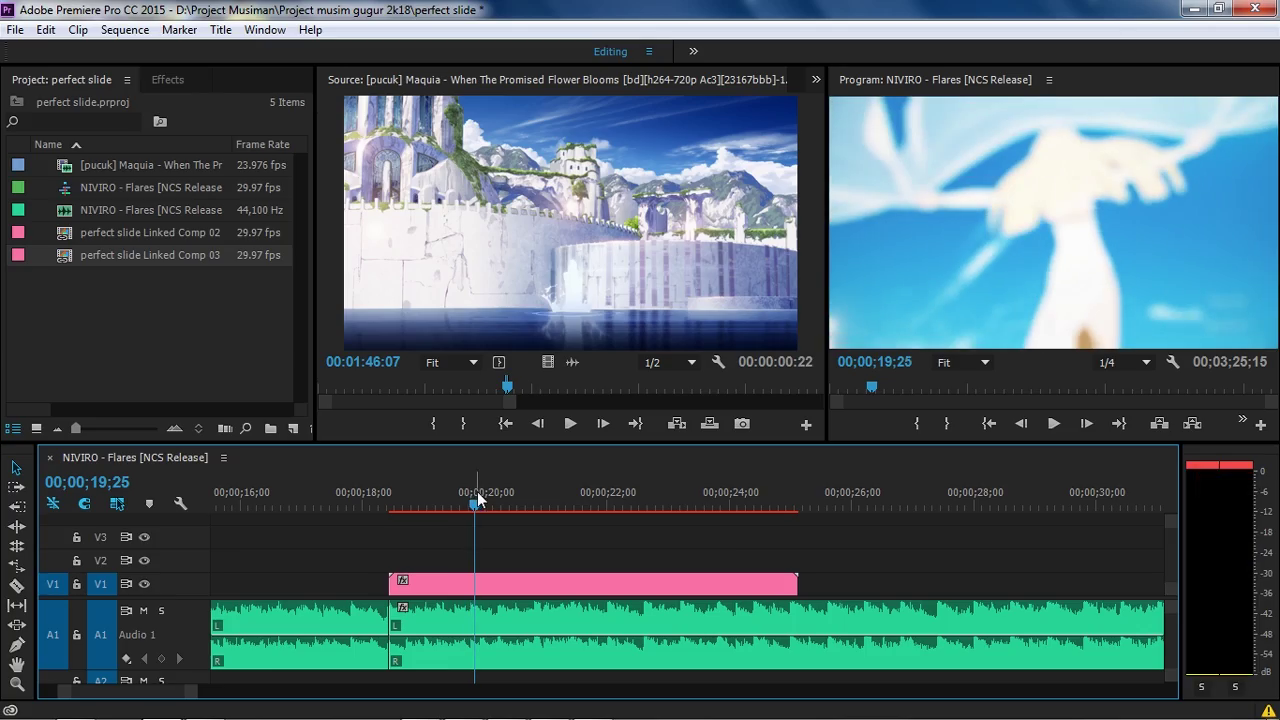